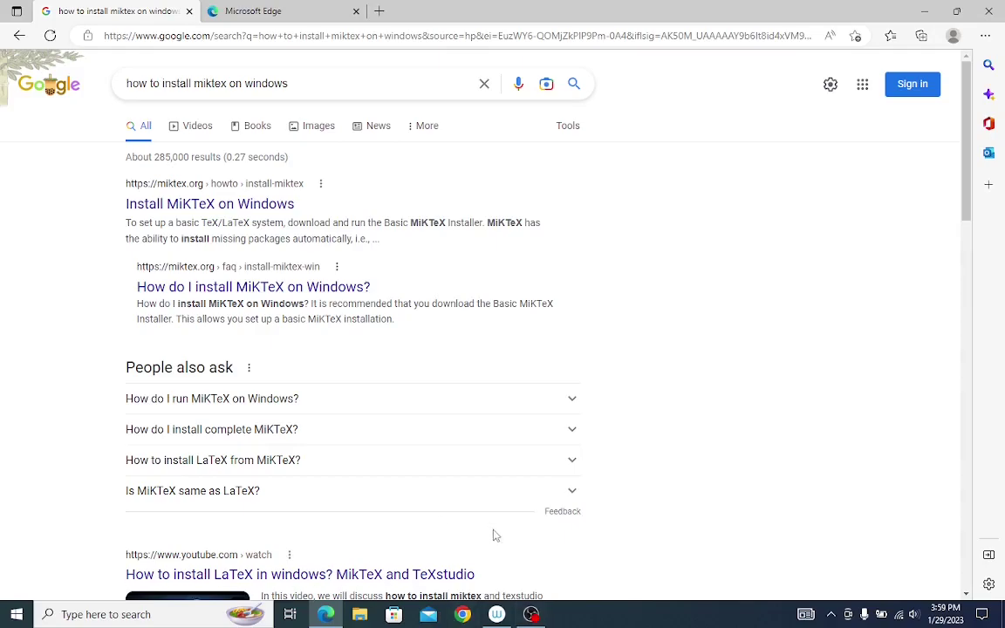
Download the Windows installer basic-miktex-22.10-x64.exe from the MiKTeX website's download page.
{"action": "left_click", "coordinate": [240, 204]}
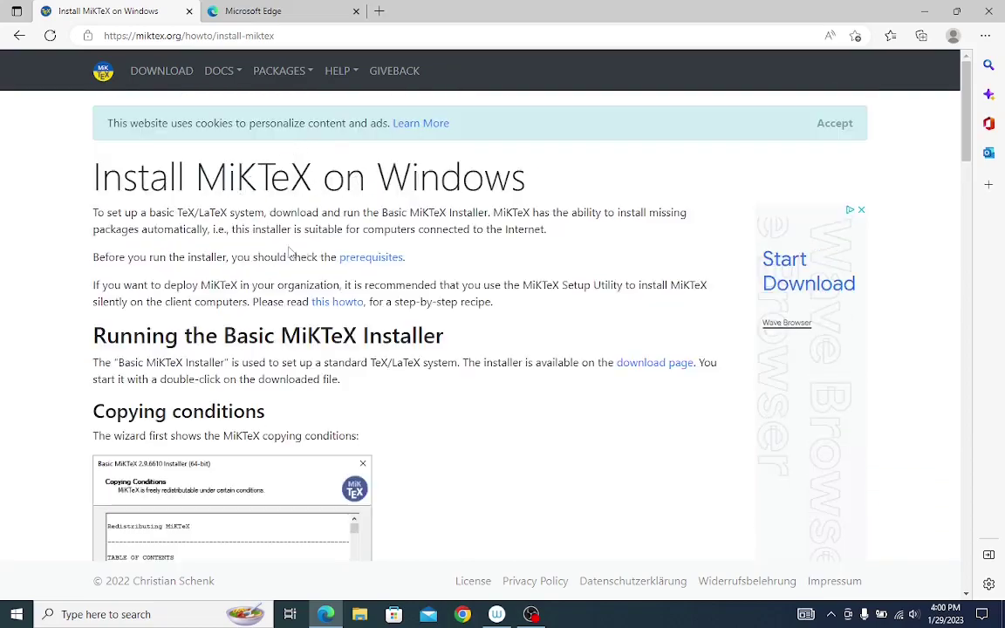
{"action": "left_click", "coordinate": [647, 363]}
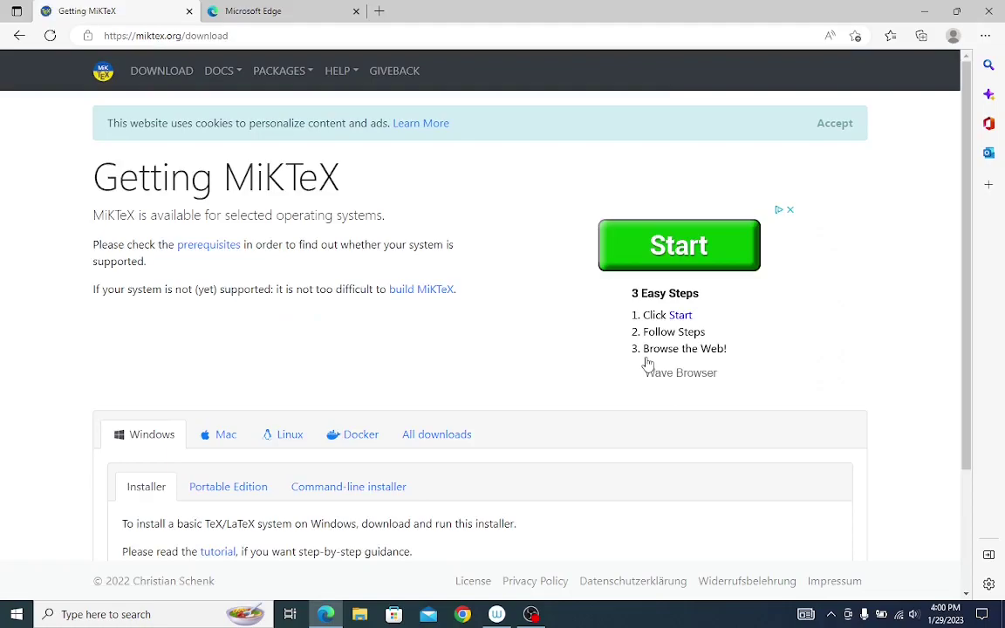
{"action": "scroll", "coordinate": [647, 363], "scroll_direction": "down", "scroll_amount": 3}
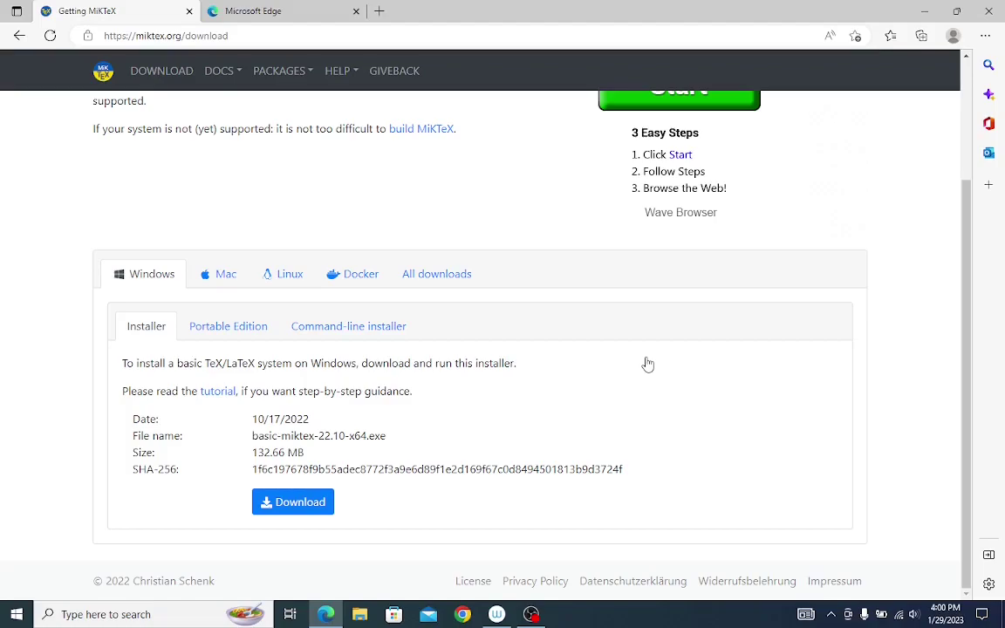
{"action": "left_click", "coordinate": [305, 503]}
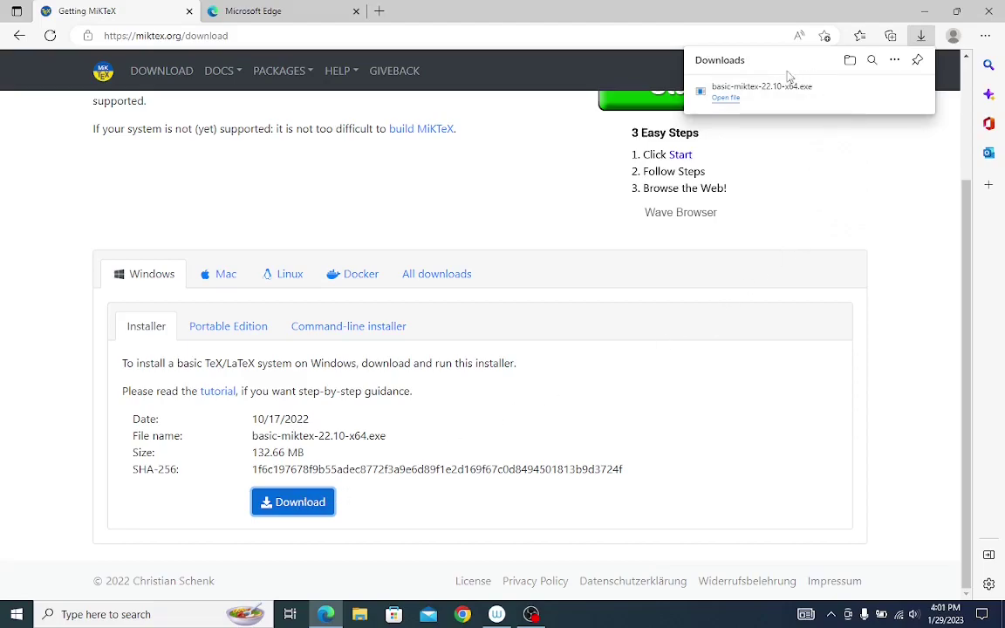
Run the downloaded installer, accept the copying conditions and start a MiKTeX installation only for the current user with the default directory and settings.
{"action": "left_click", "coordinate": [725, 98]}
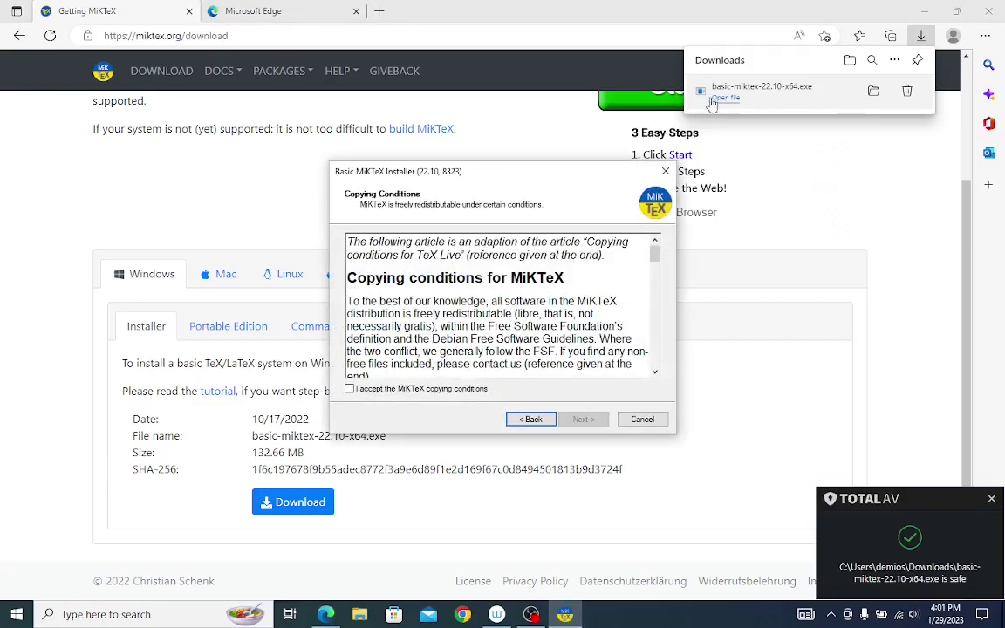
{"action": "left_click", "coordinate": [350, 389]}
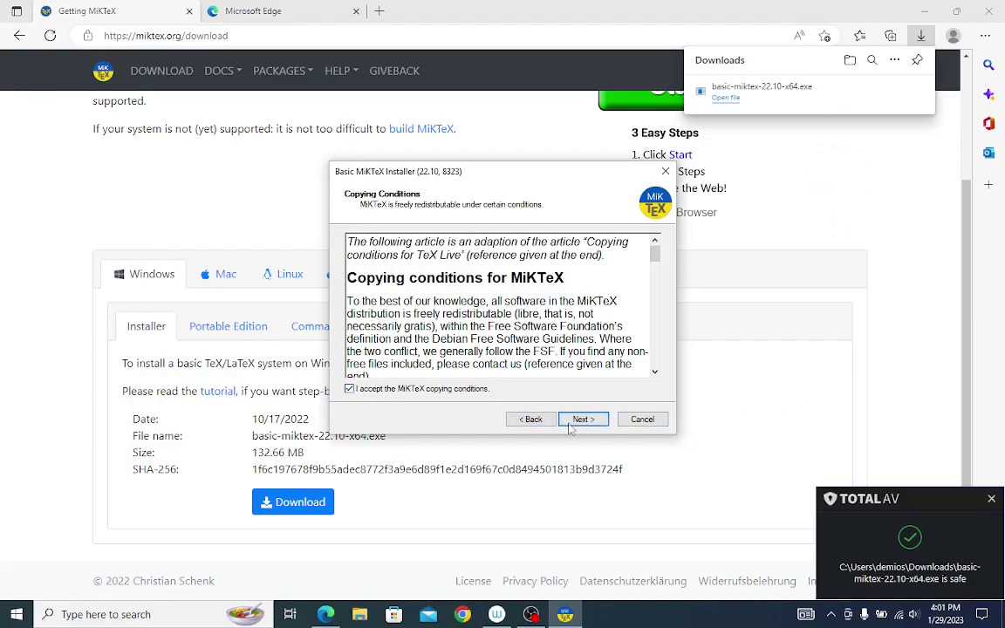
{"action": "left_click", "coordinate": [580, 419]}
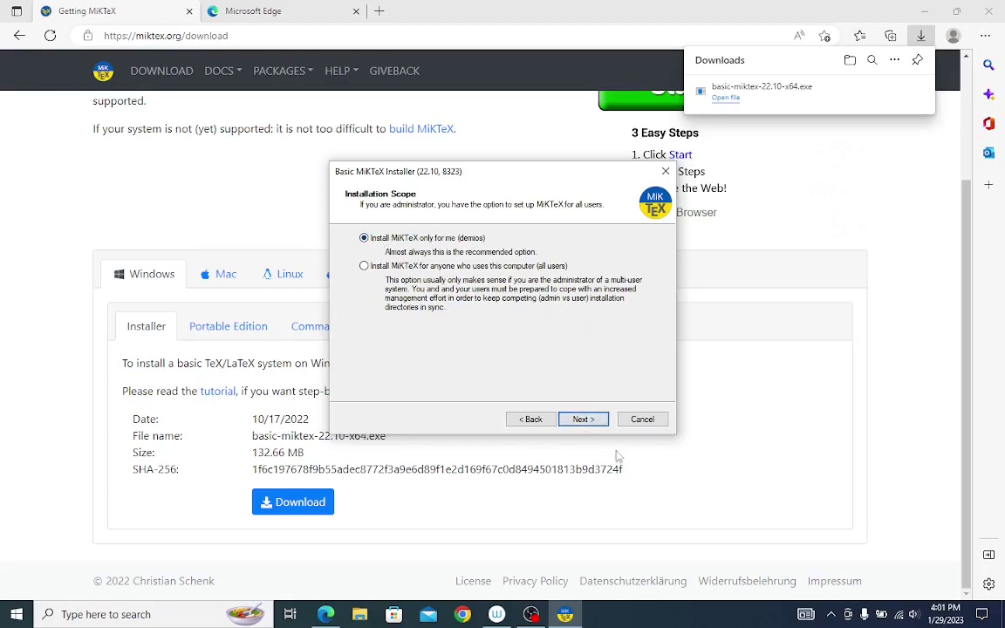
{"action": "left_click", "coordinate": [583, 420]}
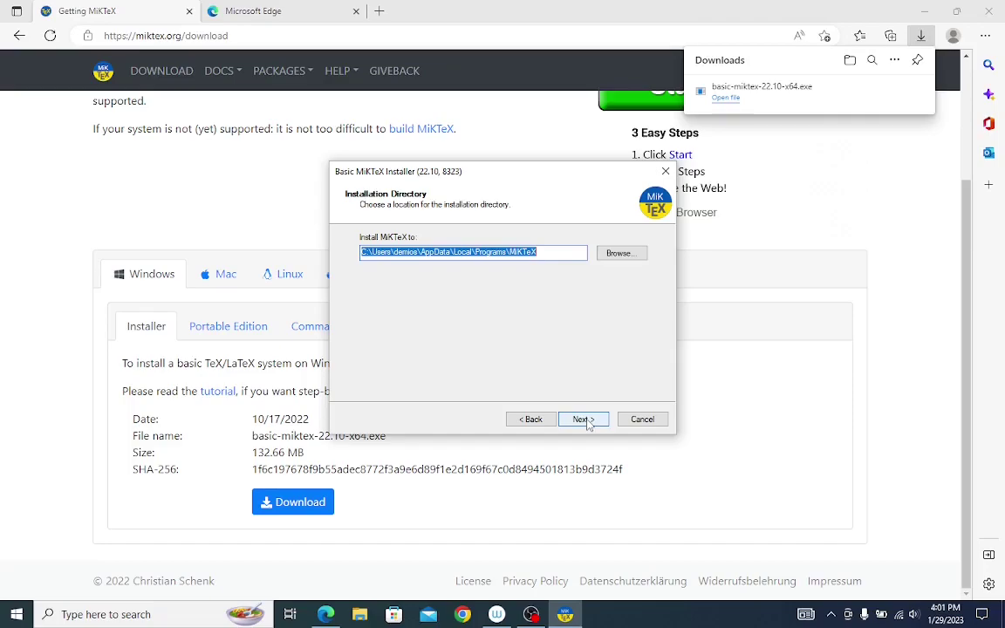
{"action": "left_click", "coordinate": [589, 422]}
{"action": "left_click", "coordinate": [589, 422]}
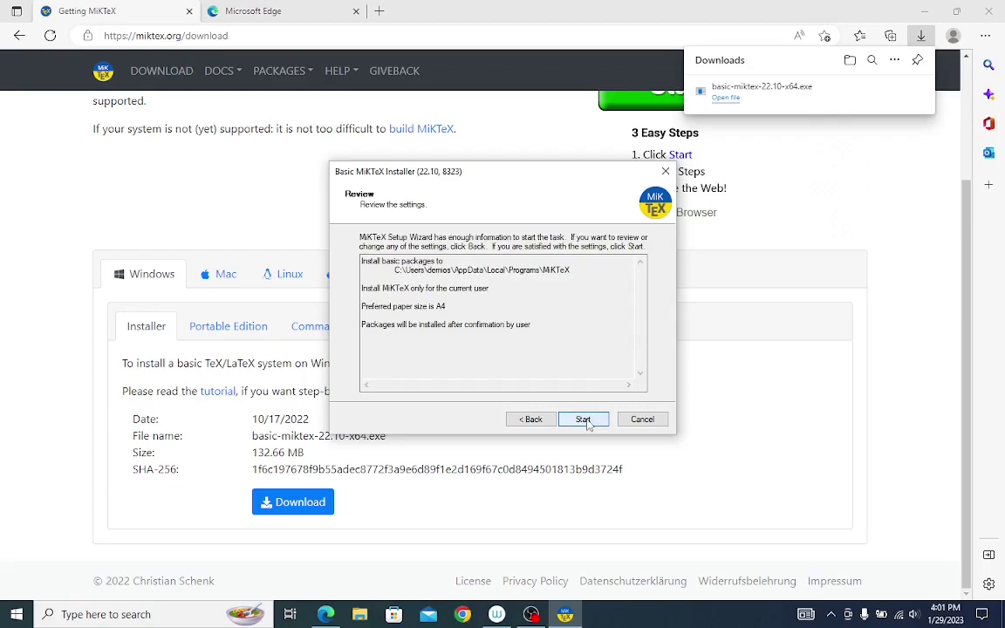
{"action": "left_click", "coordinate": [582, 419]}
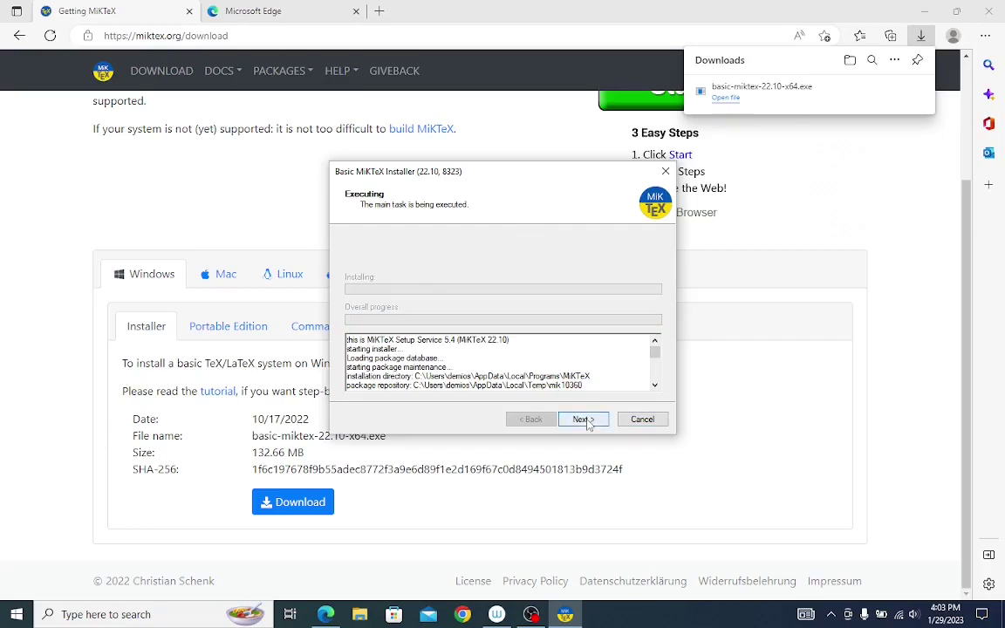
Proceed through the MiKTeX installer's remaining pages, keeping the check for updates enabled.
{"action": "left_click", "coordinate": [583, 419]}
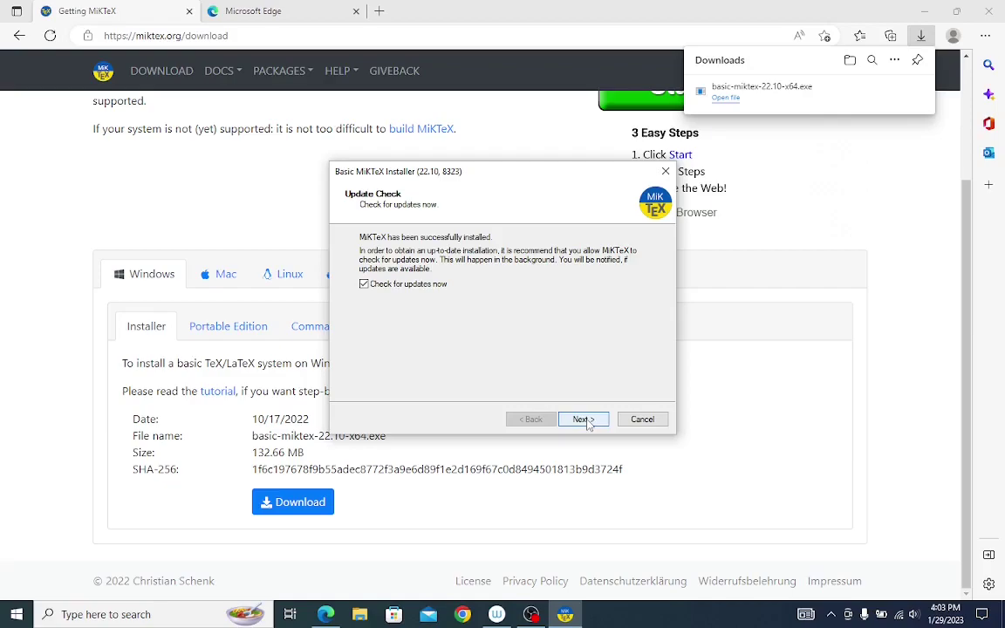
{"action": "left_click", "coordinate": [583, 419]}
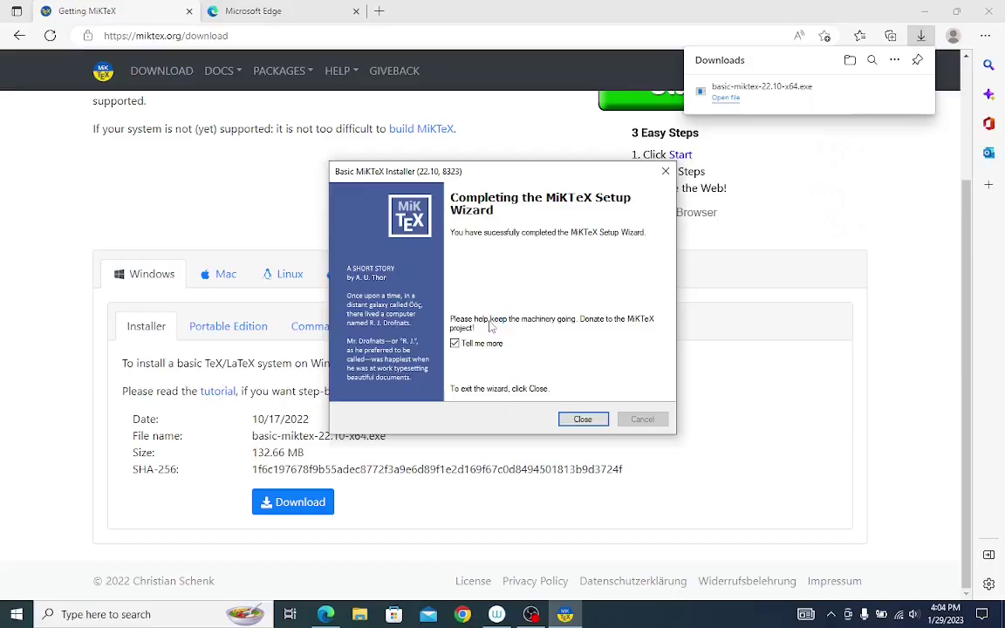
Examine the running apps and background processes in Task Manager's detailed view, and close it.
{"action": "key", "text": "ctrl+shift+Escape"}
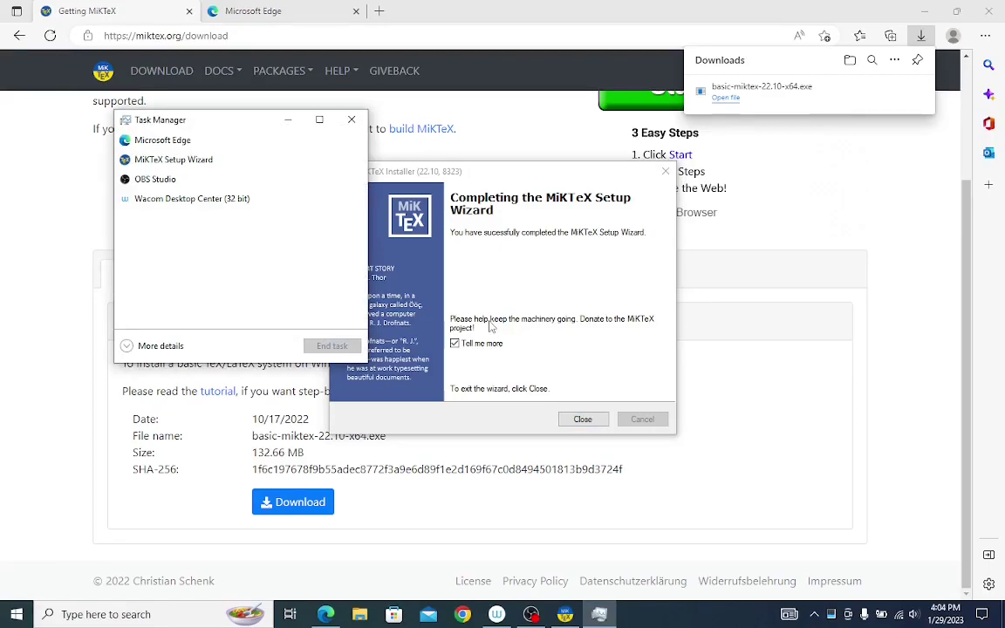
{"action": "left_click", "coordinate": [160, 346]}
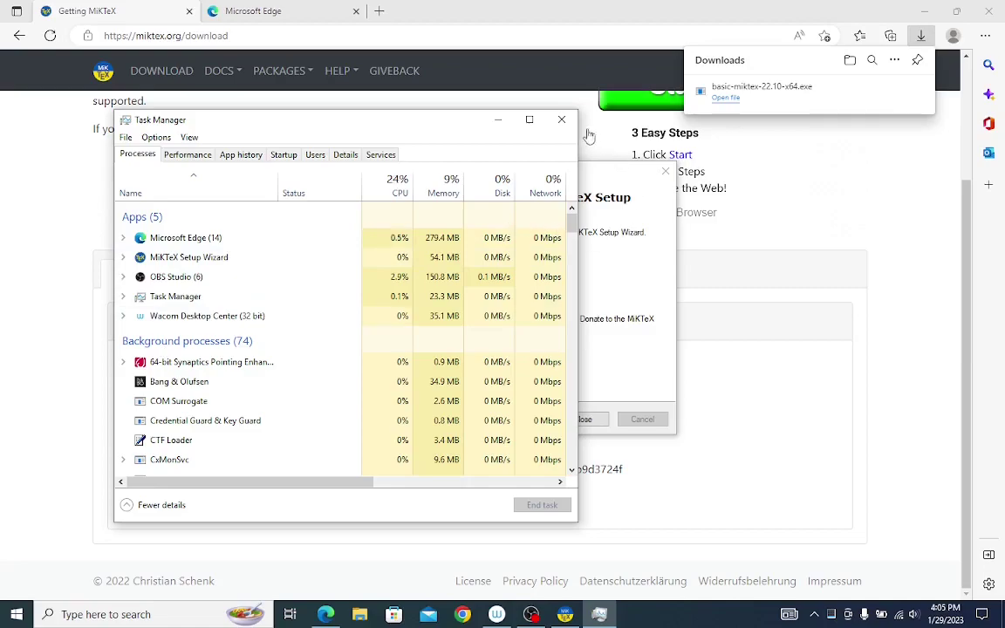
{"action": "left_click", "coordinate": [561, 123]}
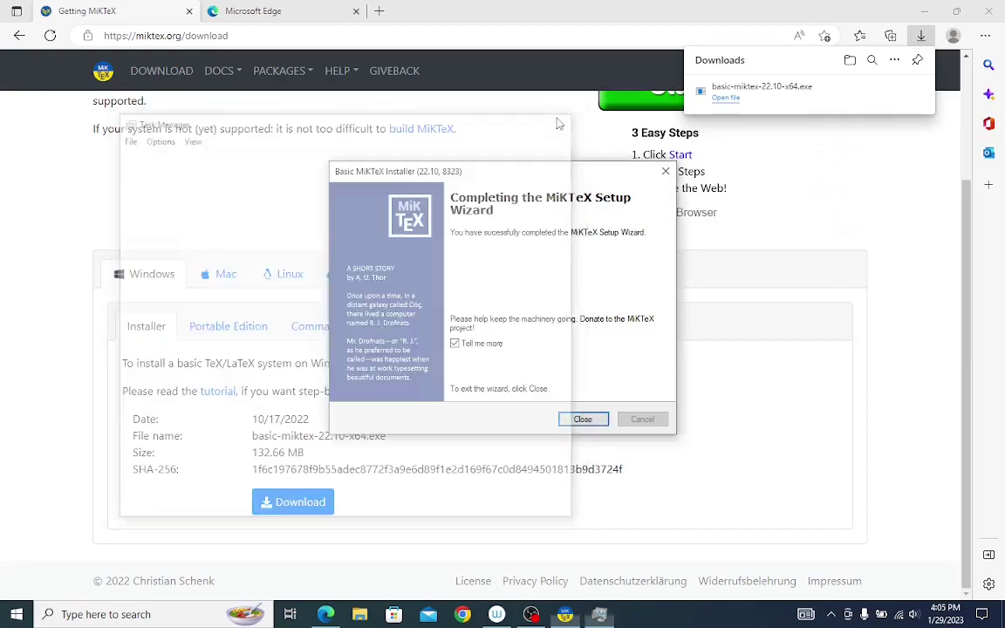
Close the completed MiKTeX setup wizard and all open browser tabs.
{"action": "left_click", "coordinate": [582, 418]}
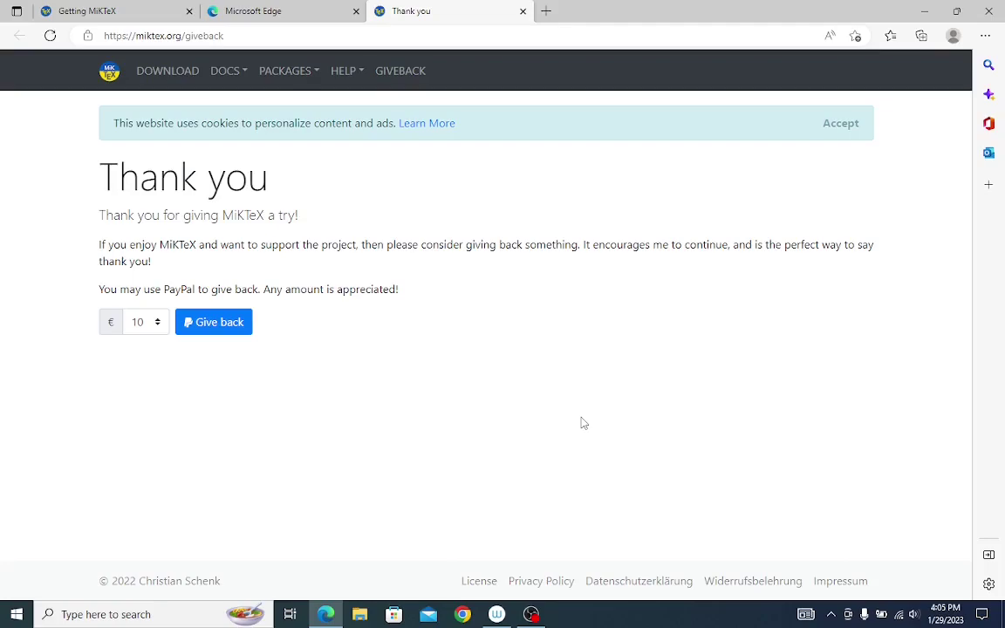
{"action": "left_click", "coordinate": [522, 14]}
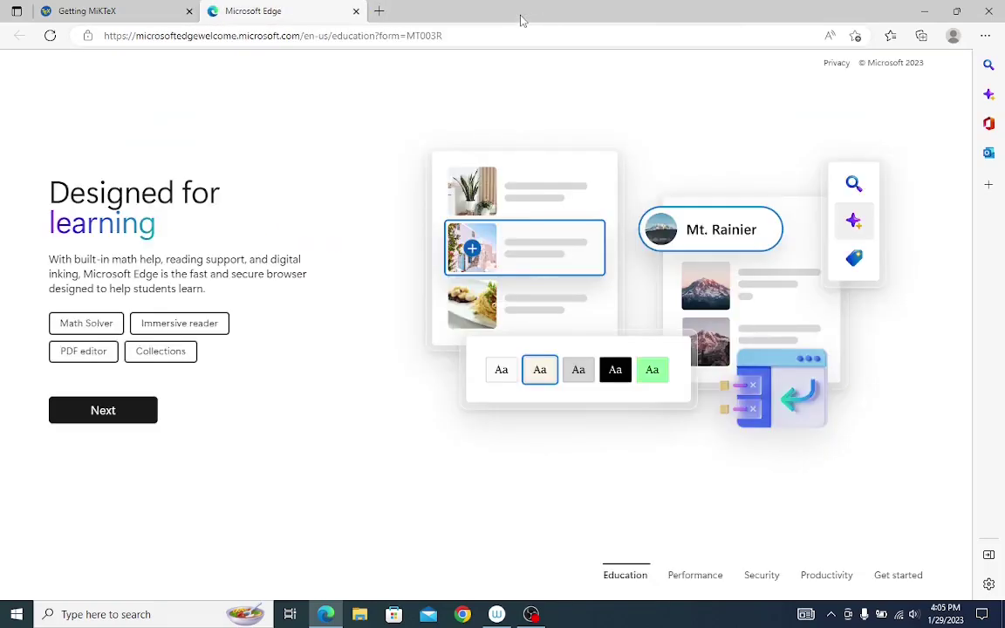
{"action": "left_click", "coordinate": [356, 11]}
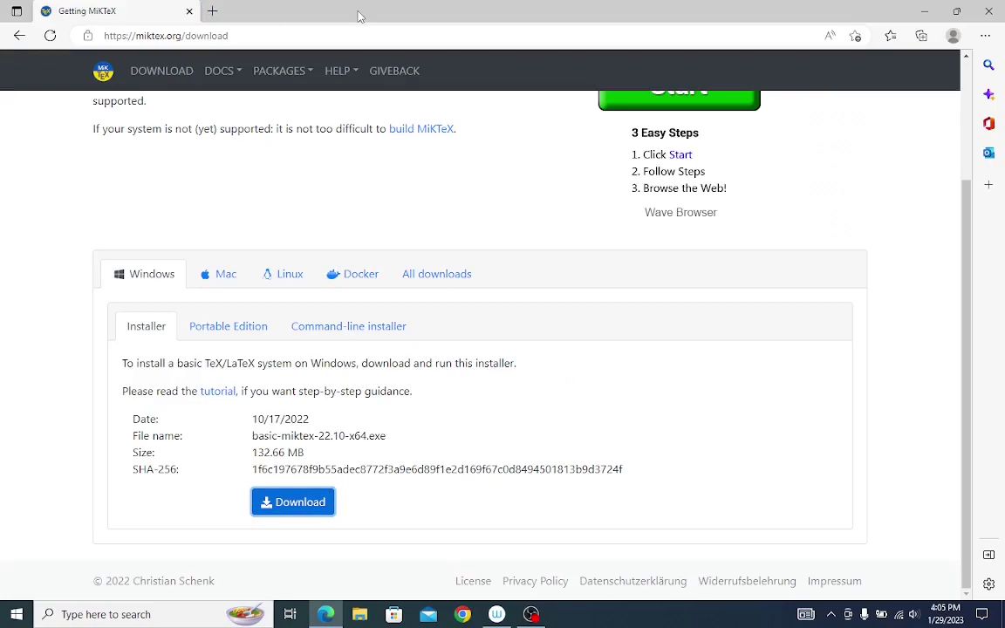
{"action": "left_click", "coordinate": [189, 11]}
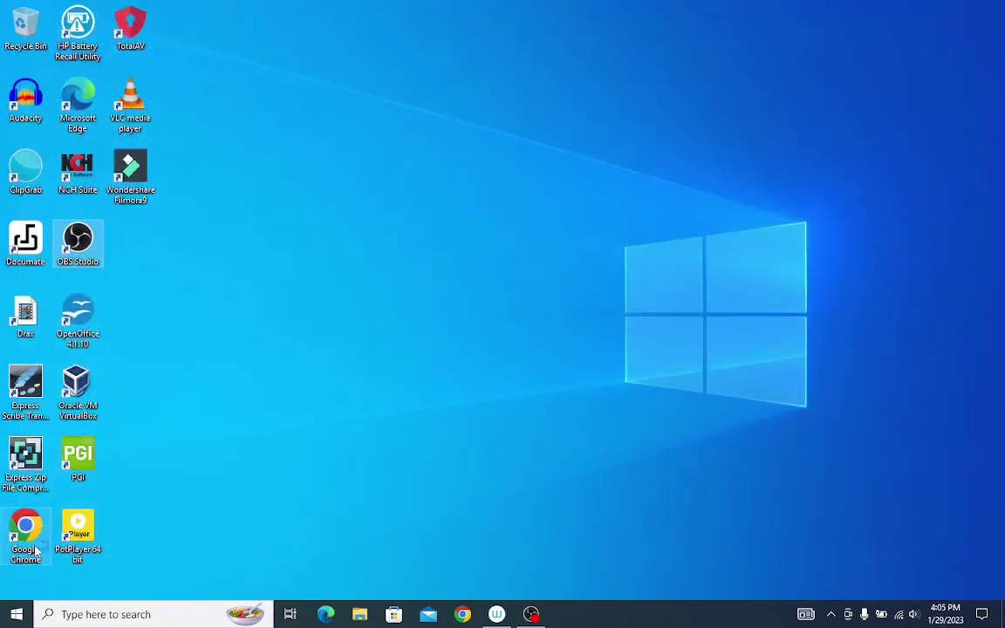
Find cmd with the Windows search and open Command Prompt.
{"action": "left_click", "coordinate": [157, 616]}
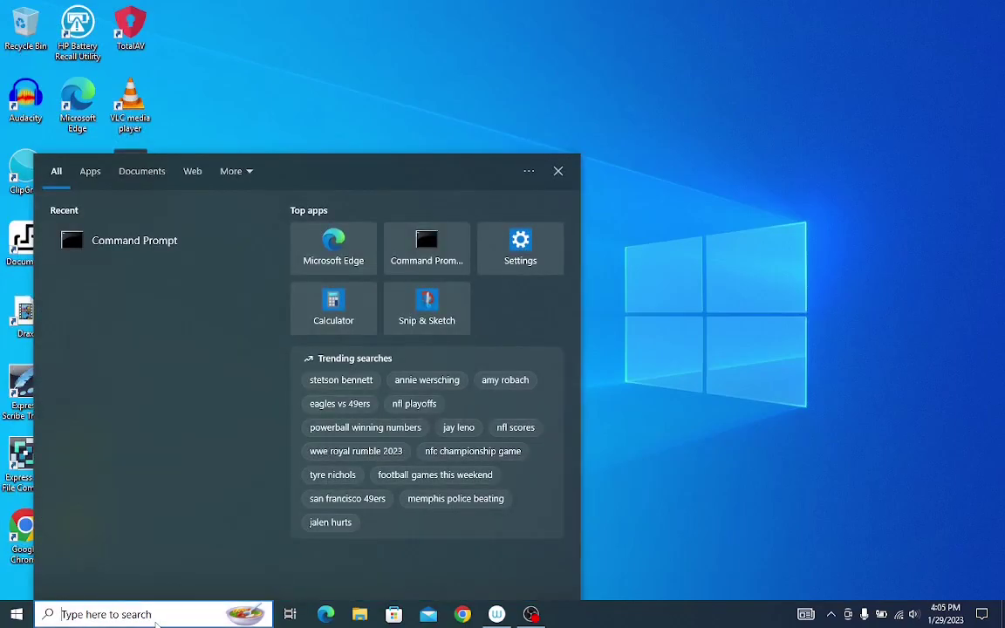
{"action": "type", "text": "cmd"}
{"action": "key", "text": "Return"}
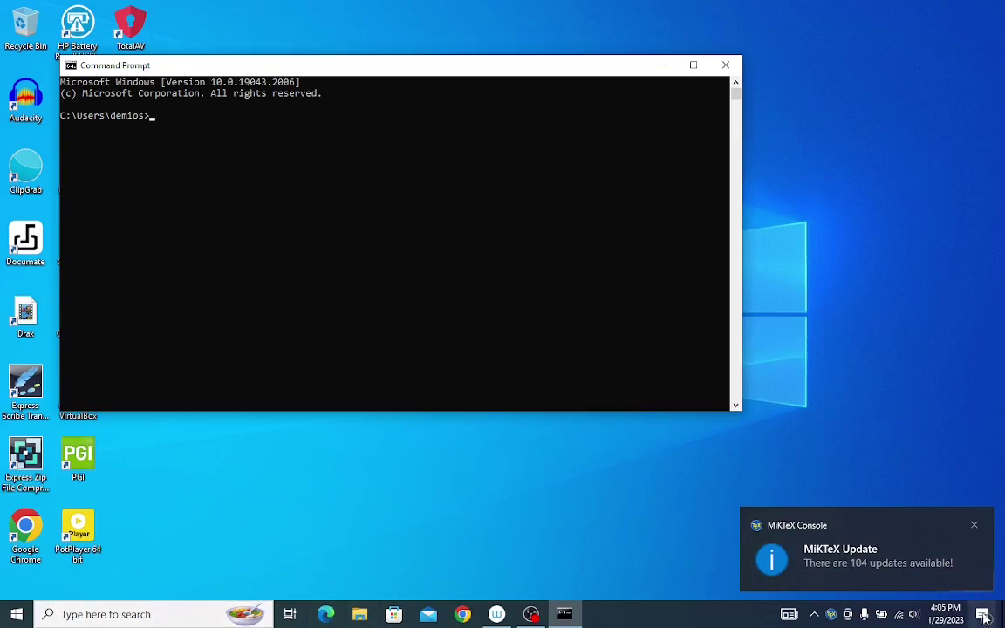
Open MiKTeX Console from its update notification, install all available updates and let the console close.
{"action": "left_click", "coordinate": [864, 564]}
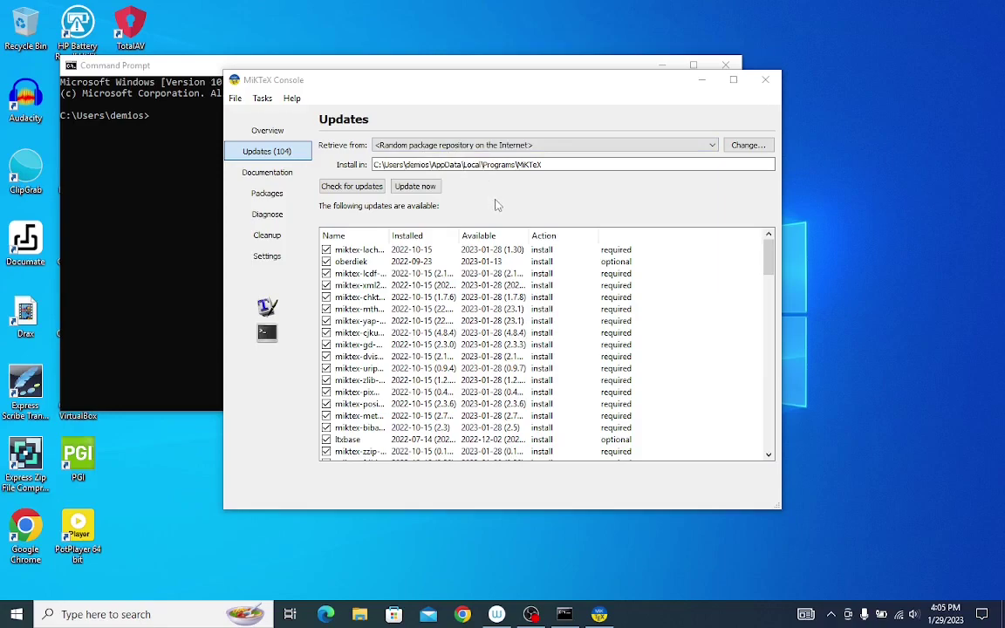
{"action": "left_click", "coordinate": [421, 191]}
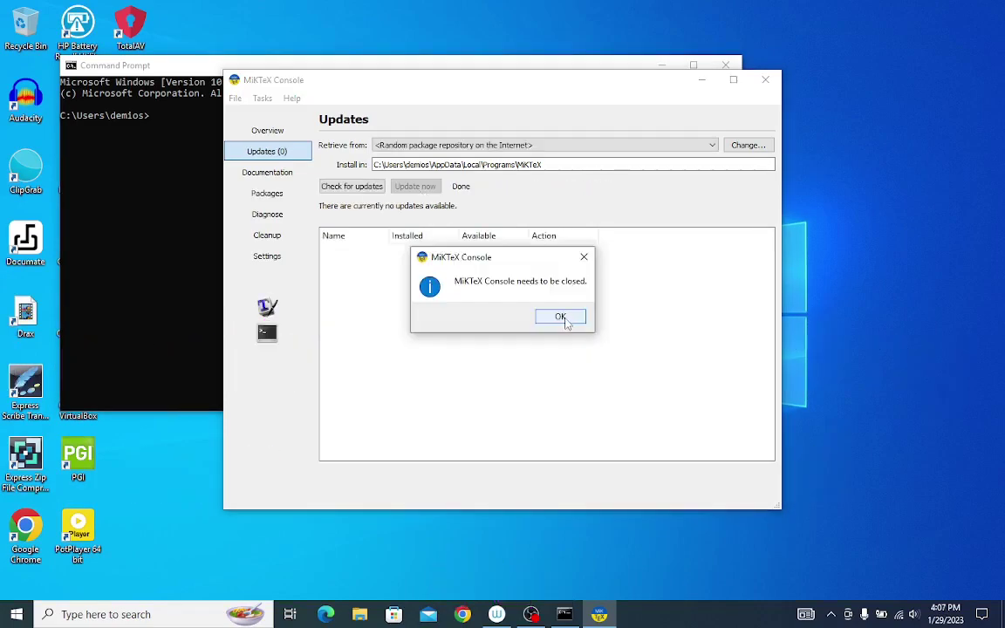
{"action": "left_click", "coordinate": [564, 320]}
Test the MiKTeX installation by running pdflatex in Command Prompt, interrupt it and close the window.
{"action": "left_click", "coordinate": [536, 298]}
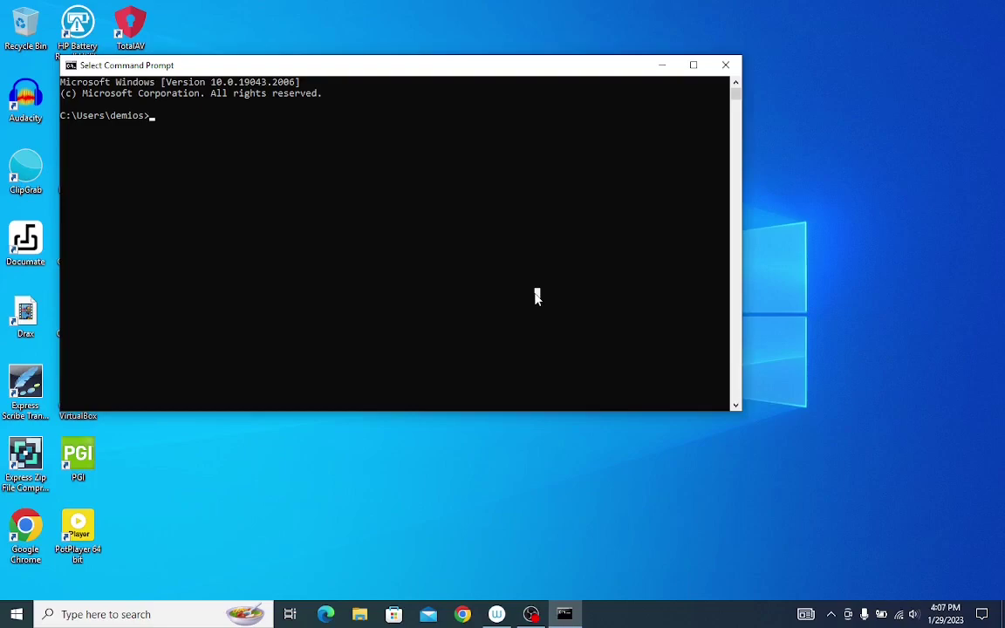
{"action": "type", "text": "pdfl"}
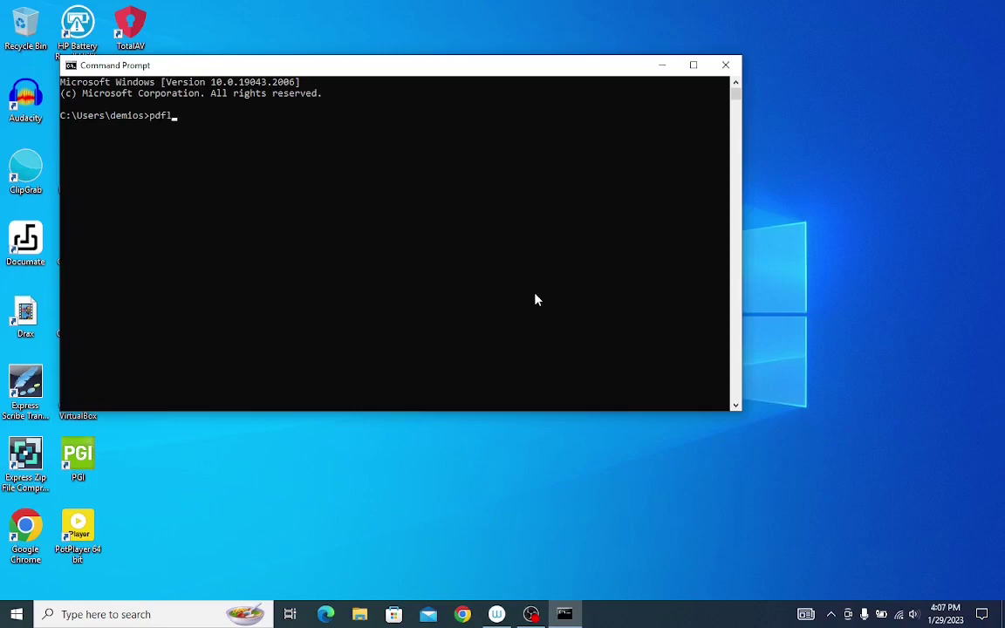
{"action": "type", "text": "atex"}
{"action": "key", "text": "Return"}
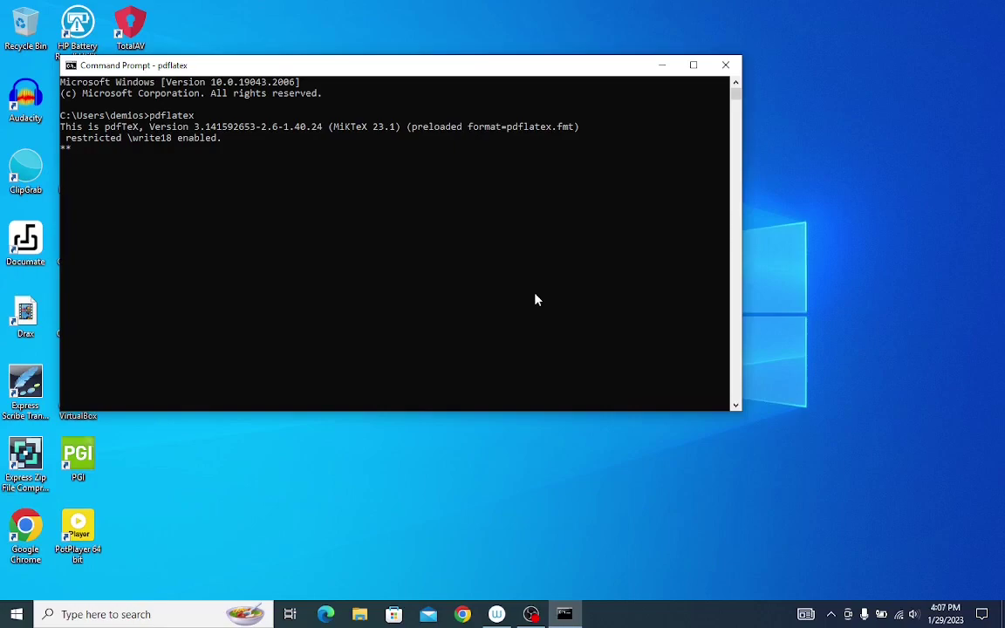
{"action": "key", "text": "ctrl+c"}
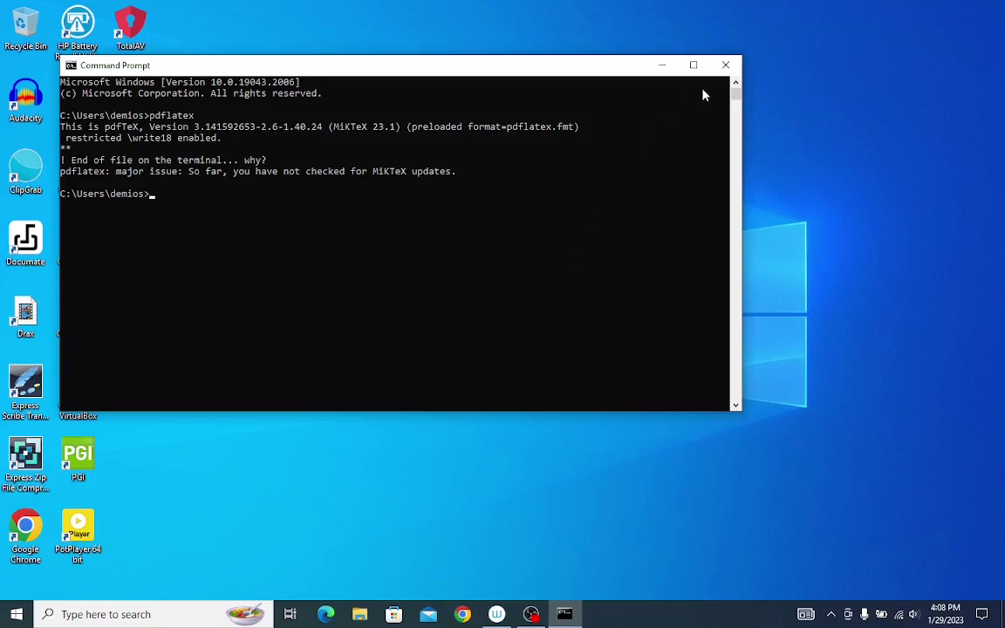
{"action": "left_click", "coordinate": [725, 64]}
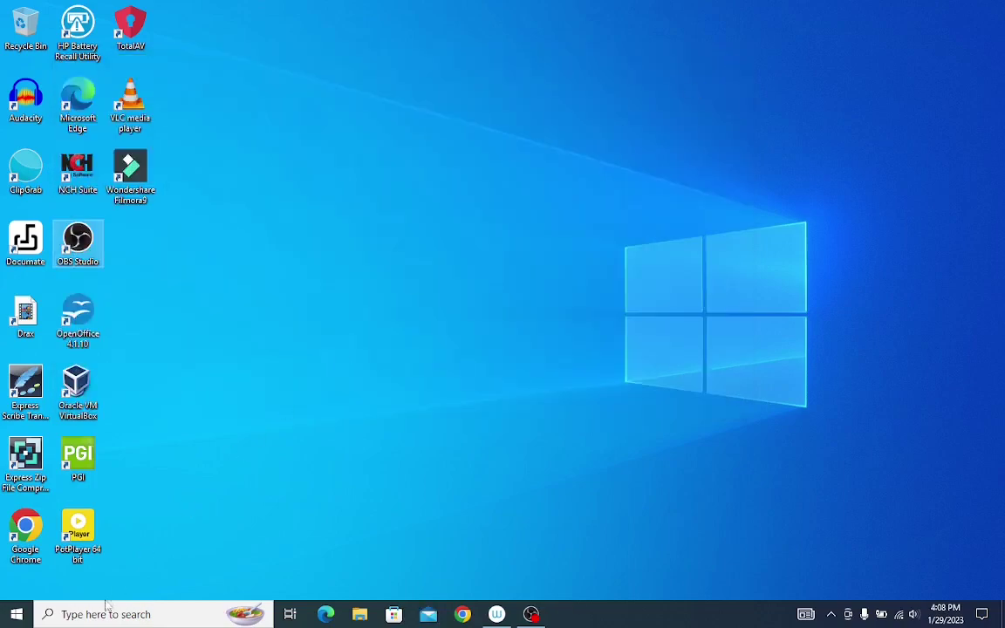
Switch to Microsoft Edge and search the web for "install lyx for windows".
{"action": "left_click", "coordinate": [326, 616]}
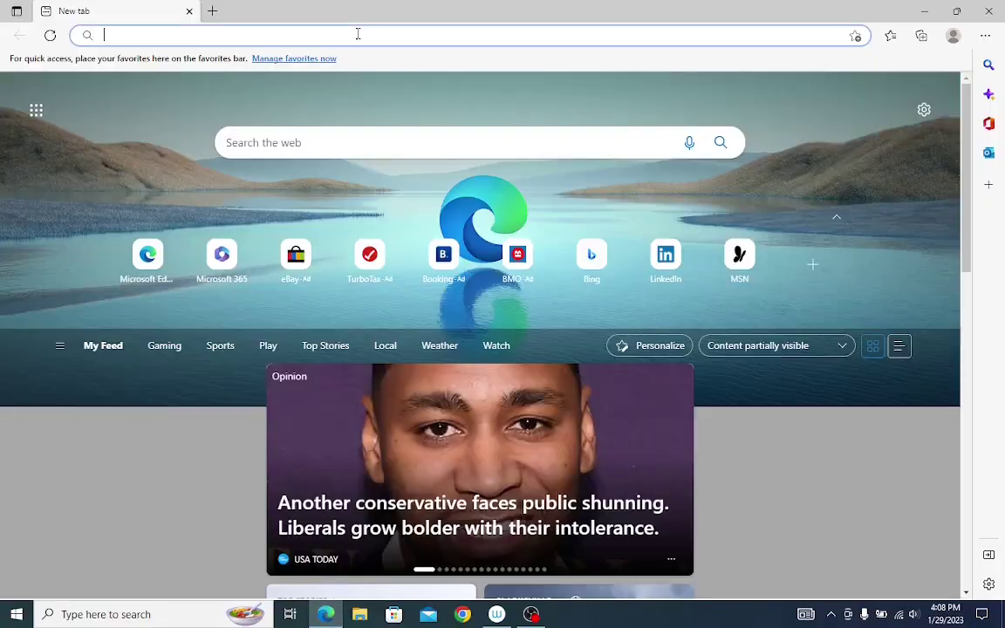
{"action": "type", "text": "in"}
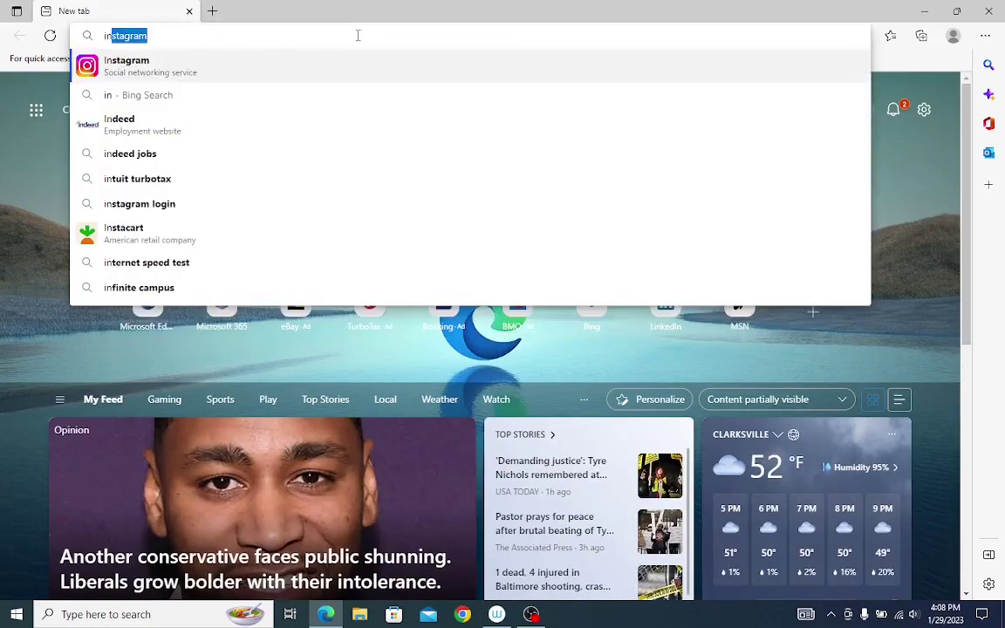
{"action": "type", "text": "stall l"}
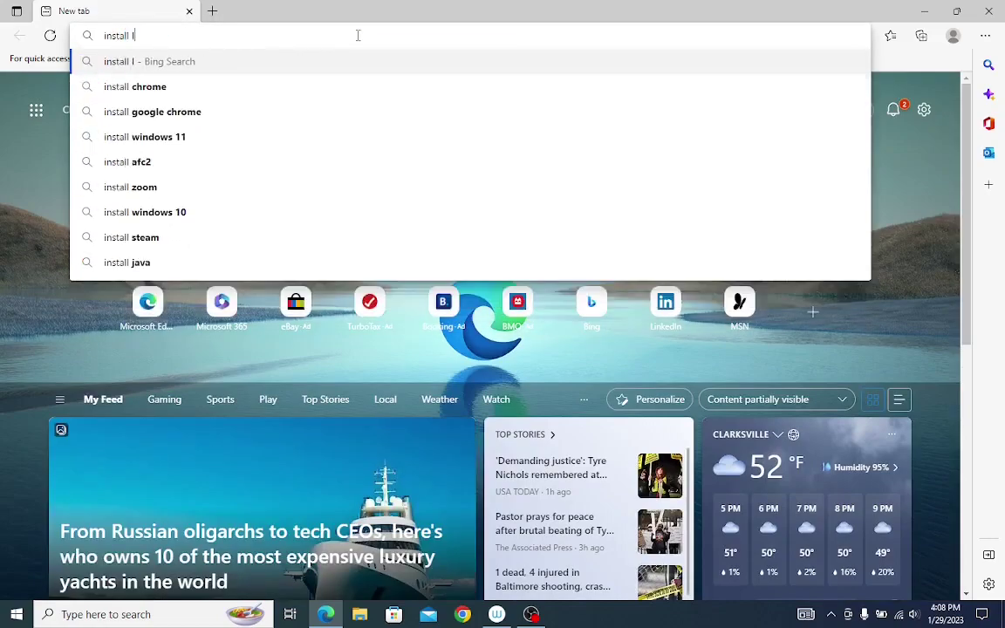
{"action": "type", "text": "yx for winf"}
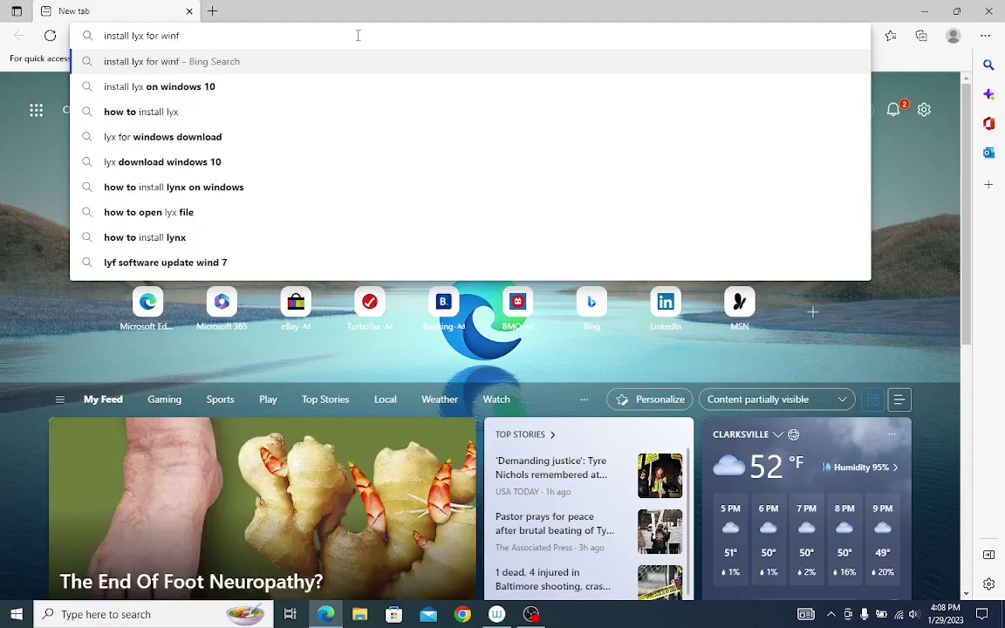
{"action": "key", "text": "BackSpace"}
{"action": "type", "text": "indows"}
{"action": "key", "text": "Return"}
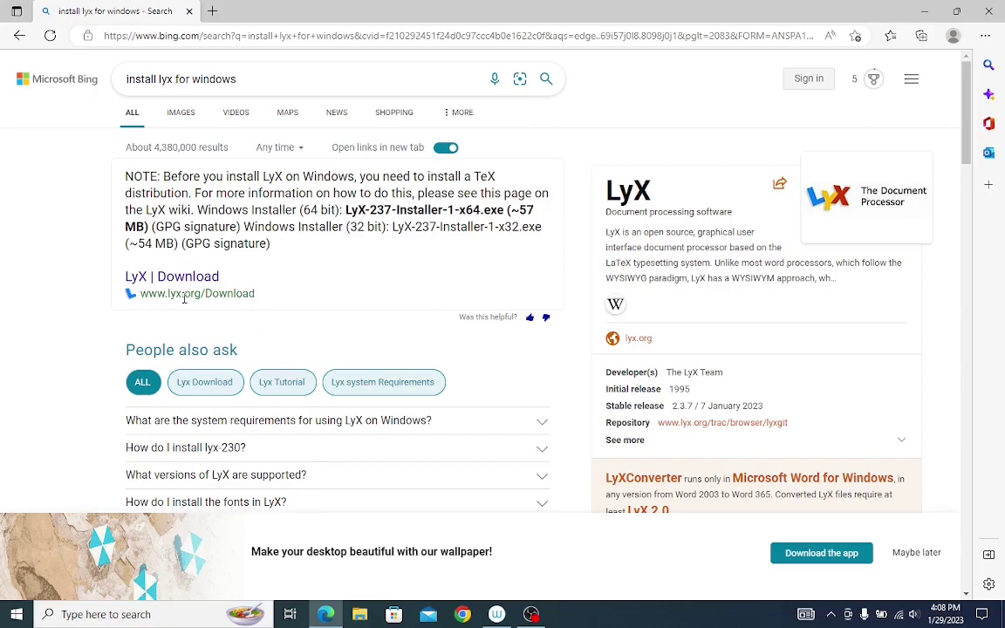
Open the LyX download page from the search result, download the 64-bit Windows installer LyX-237-Installer-1-x64.exe and run it.
{"action": "left_click", "coordinate": [207, 278]}
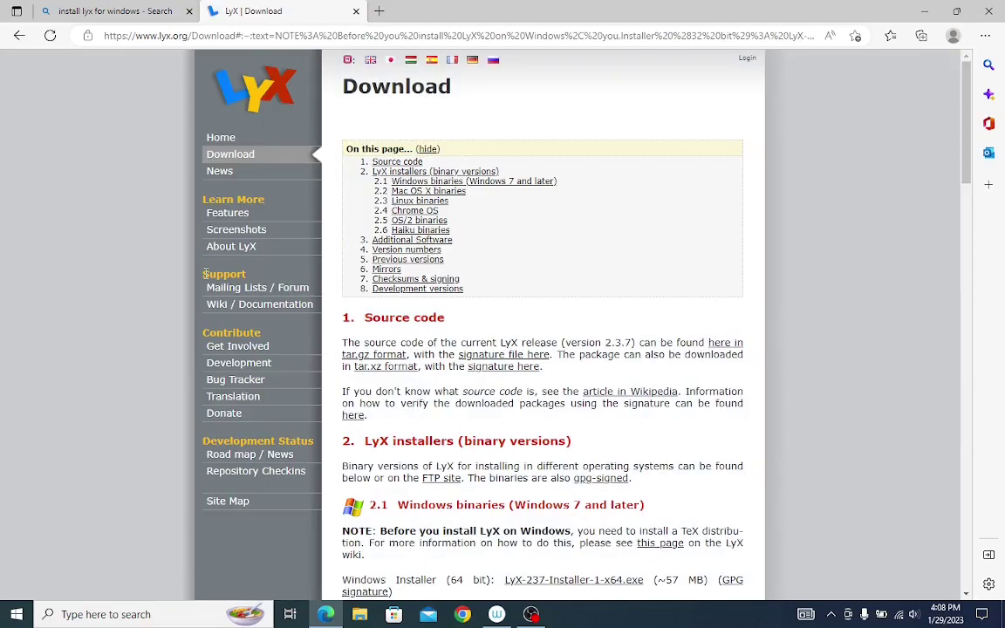
{"action": "scroll", "coordinate": [207, 277], "scroll_direction": "down", "scroll_amount": 5}
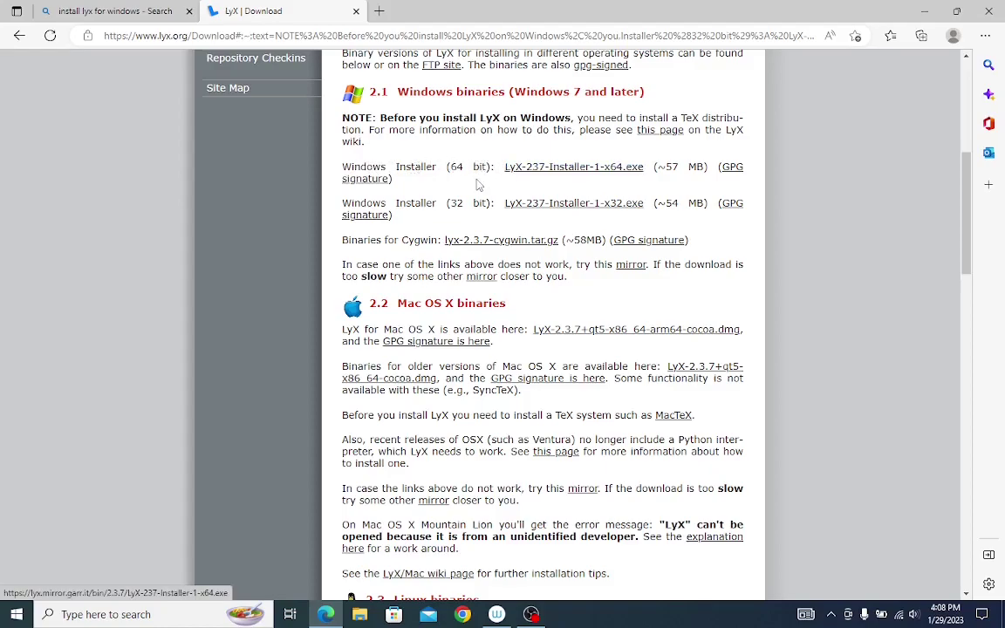
{"action": "left_click", "coordinate": [549, 168]}
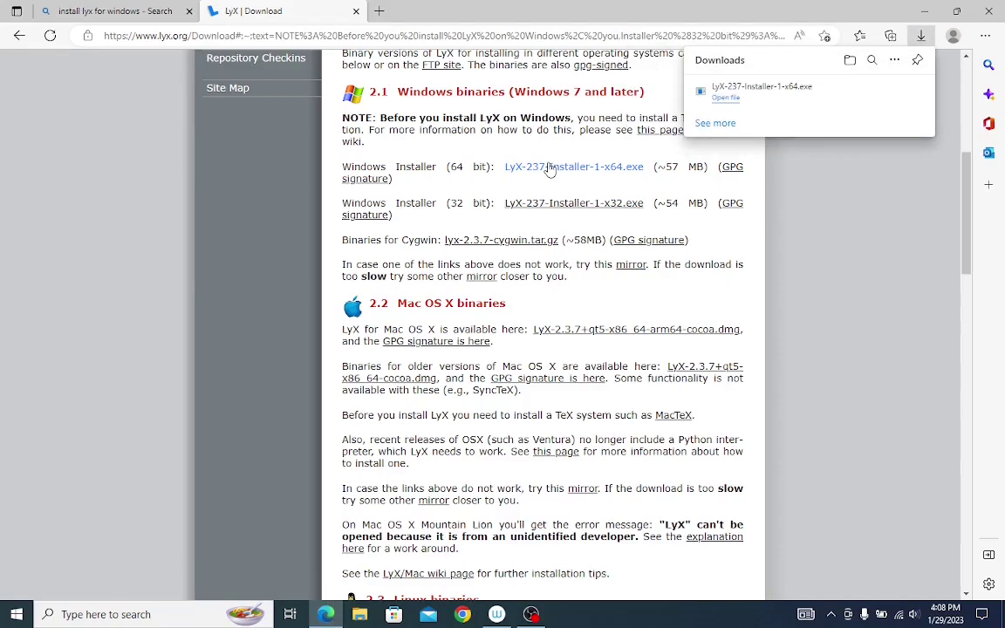
{"action": "left_click", "coordinate": [731, 100]}
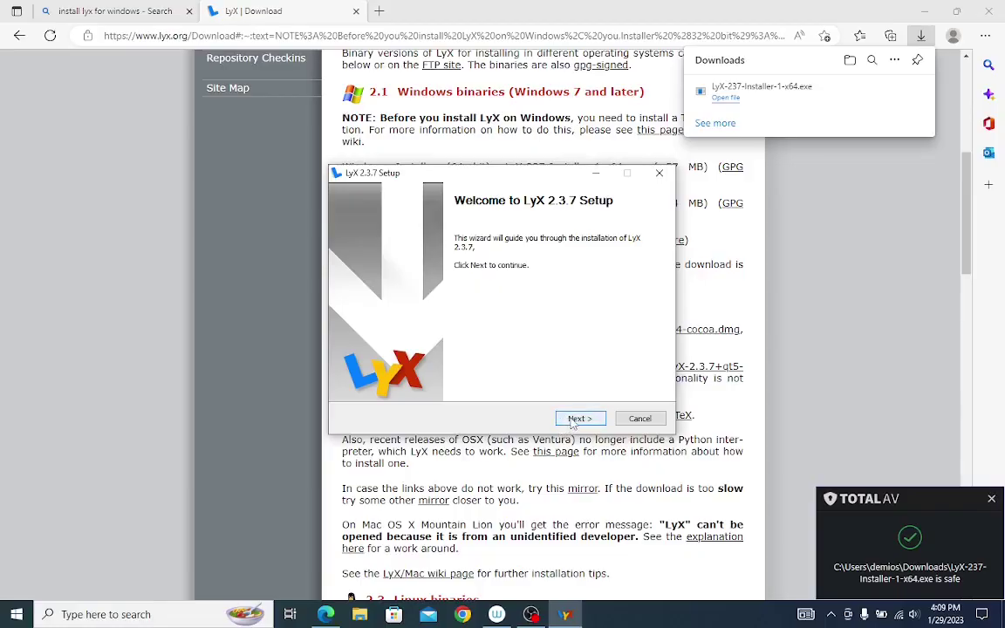
Accept the LyX 2.3.7 licence, choose Install just for me and start the installation with the default folders and detected MiKTeX path.
{"action": "left_click", "coordinate": [578, 419]}
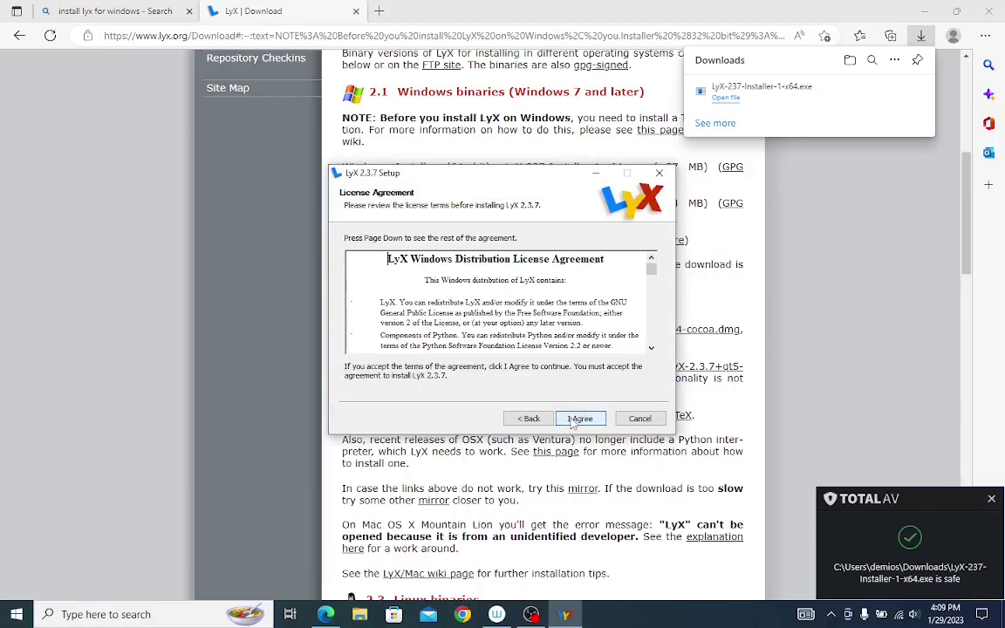
{"action": "left_click", "coordinate": [579, 418]}
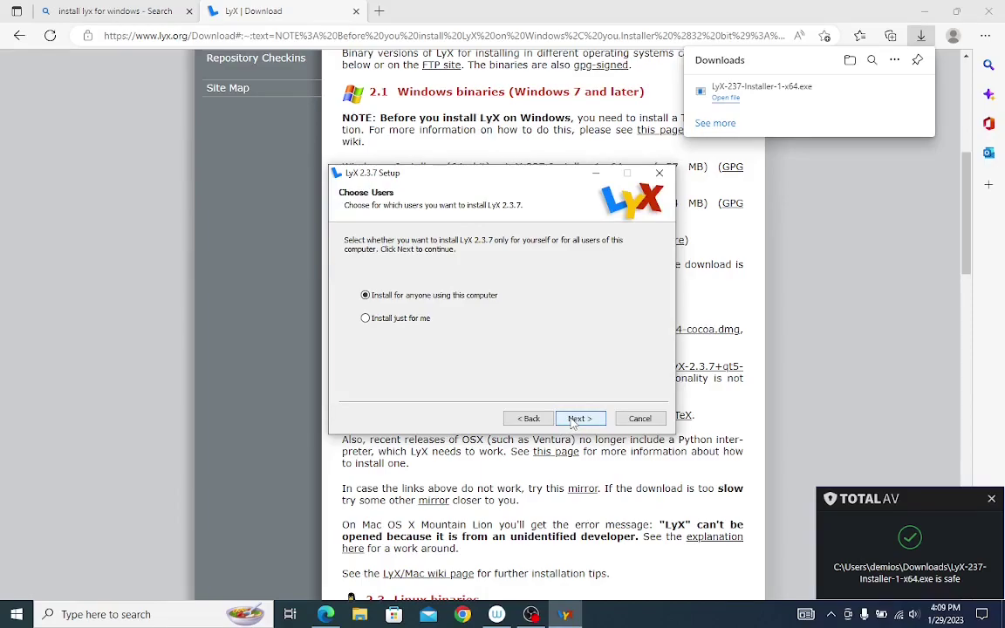
{"action": "left_click", "coordinate": [377, 322]}
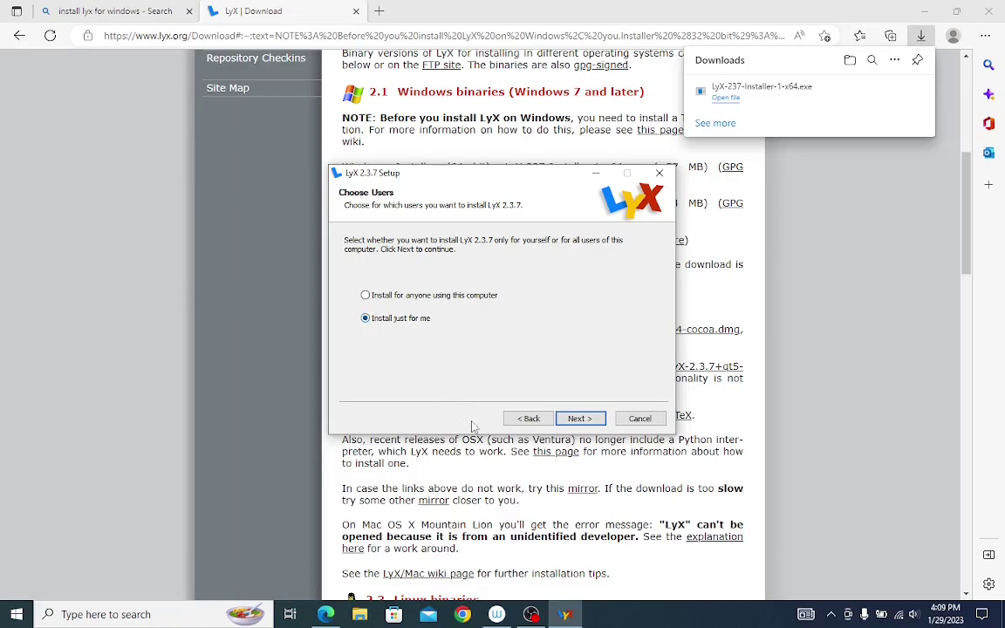
{"action": "left_click", "coordinate": [579, 419]}
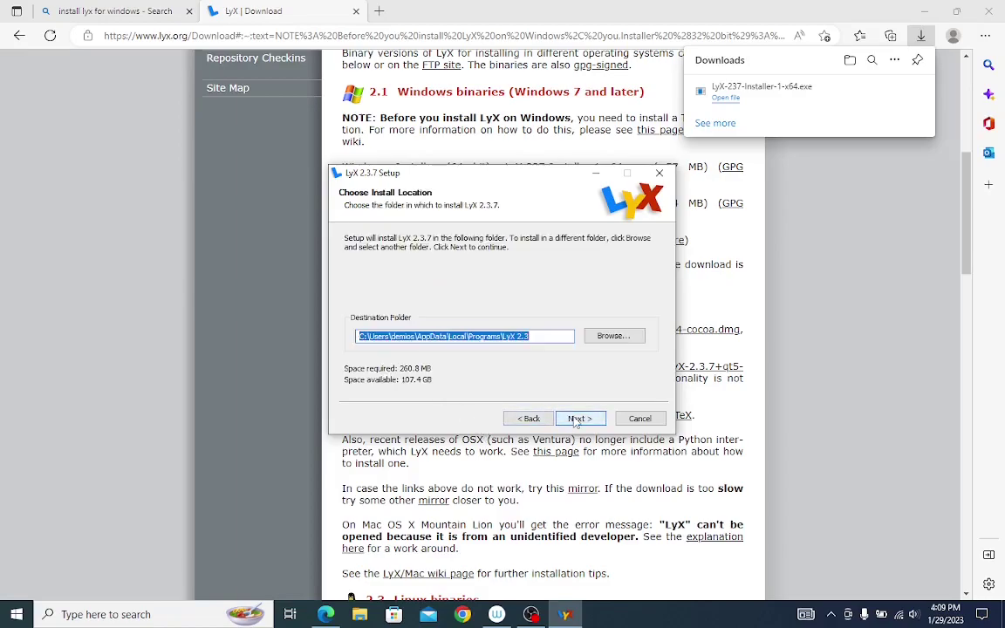
{"action": "left_click", "coordinate": [576, 423]}
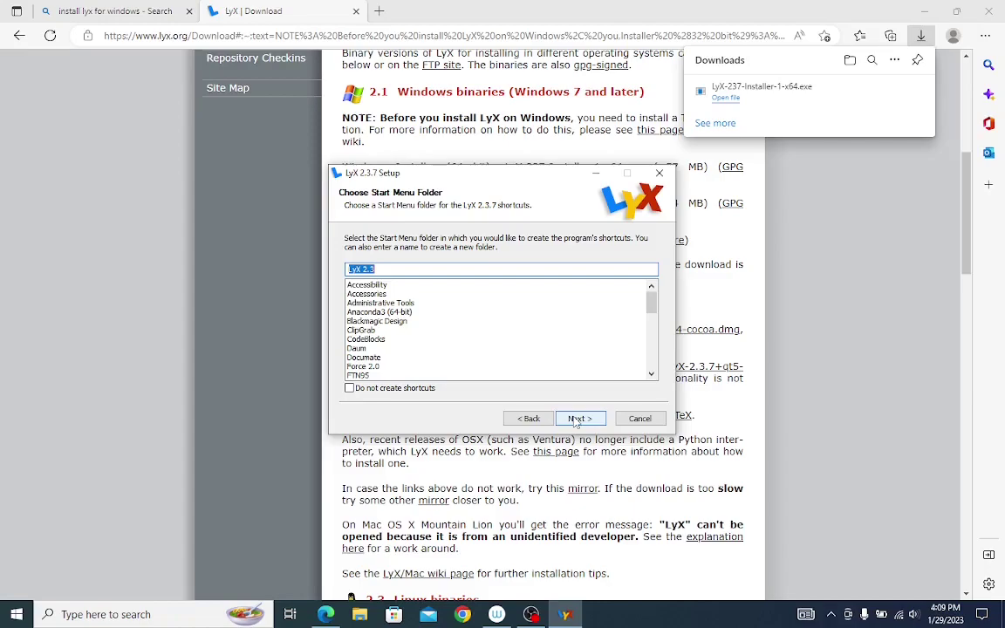
{"action": "left_click", "coordinate": [579, 419]}
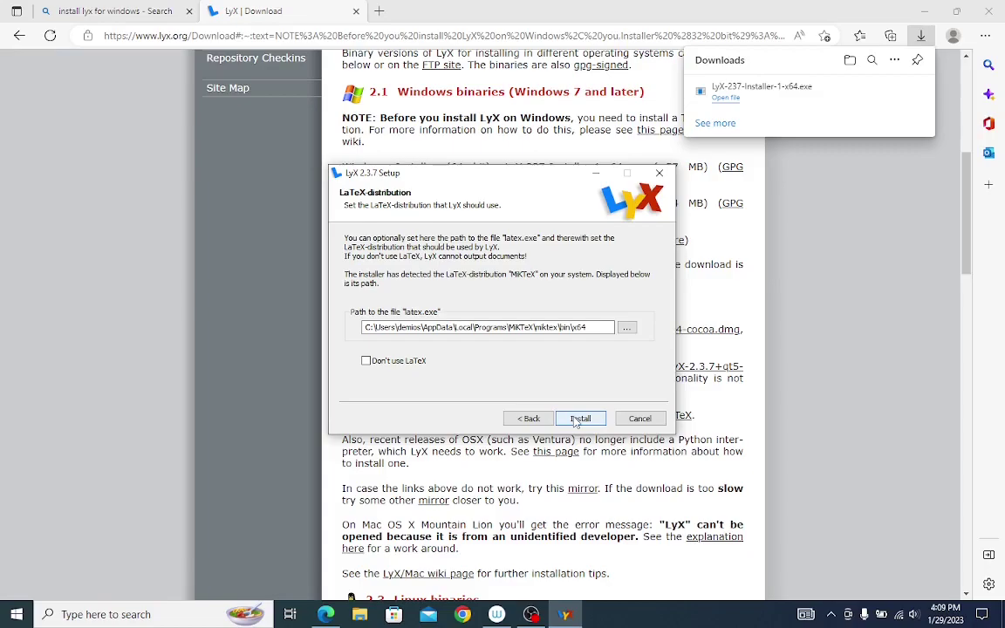
{"action": "left_click", "coordinate": [579, 419]}
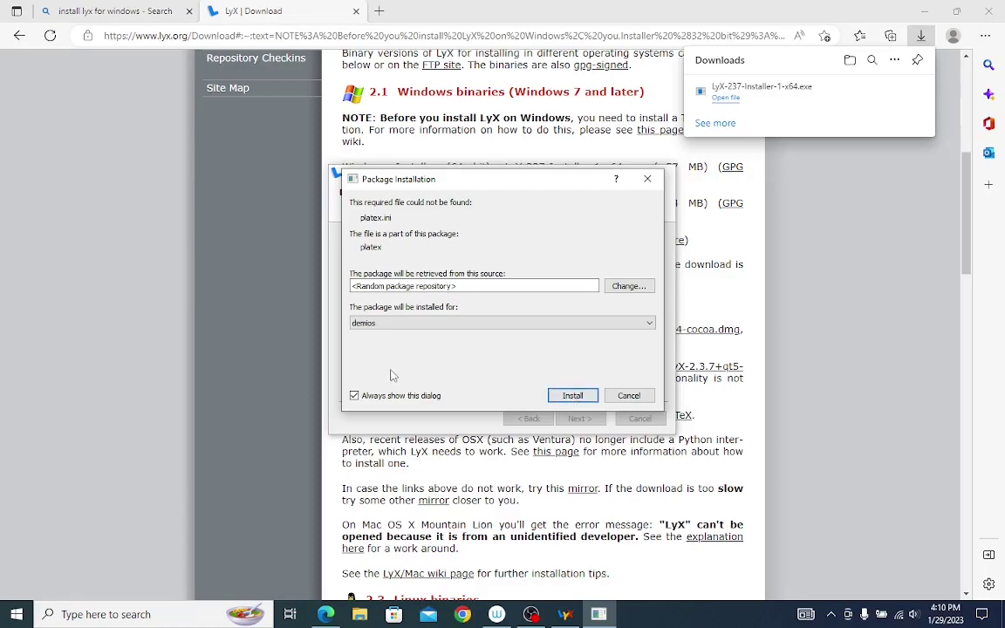
Install the missing platex package with Always show this dialog turned off, and finish the LyX setup, closing the browser.
{"action": "left_click", "coordinate": [355, 396]}
{"action": "left_click", "coordinate": [569, 397]}
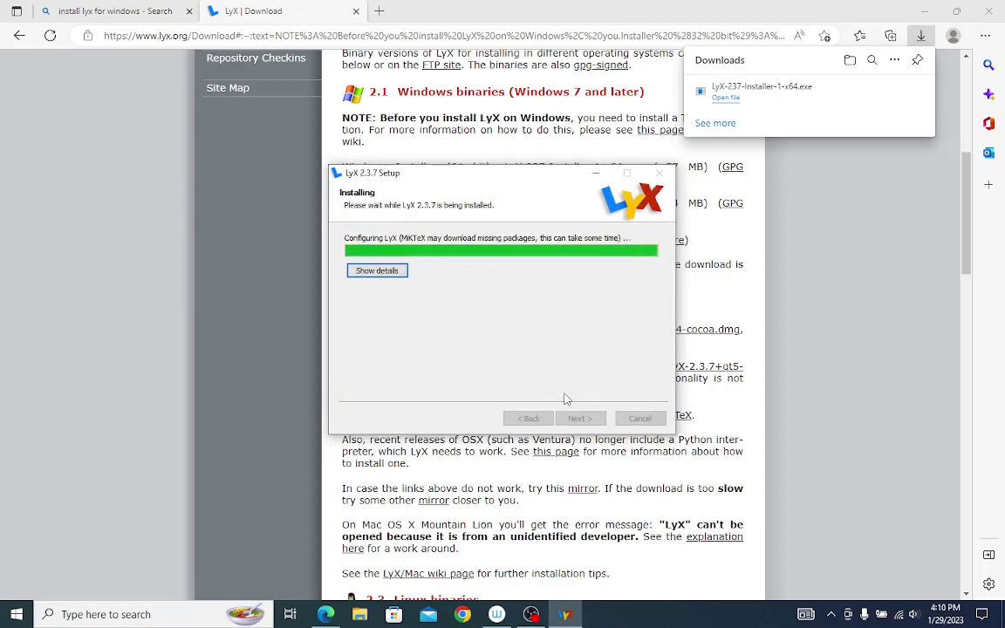
{"action": "left_click", "coordinate": [377, 272]}
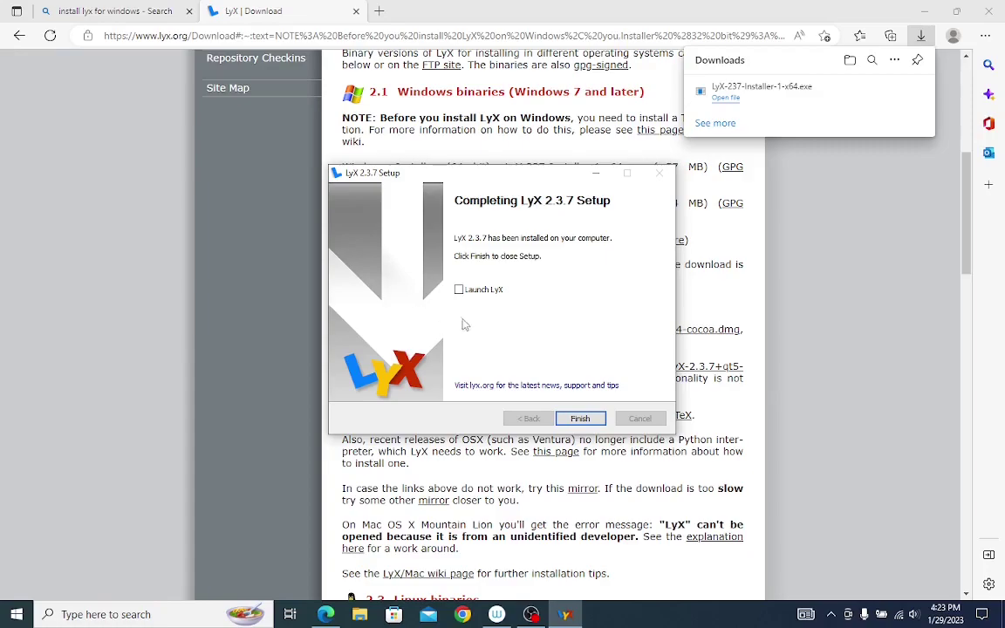
{"action": "left_click", "coordinate": [576, 419]}
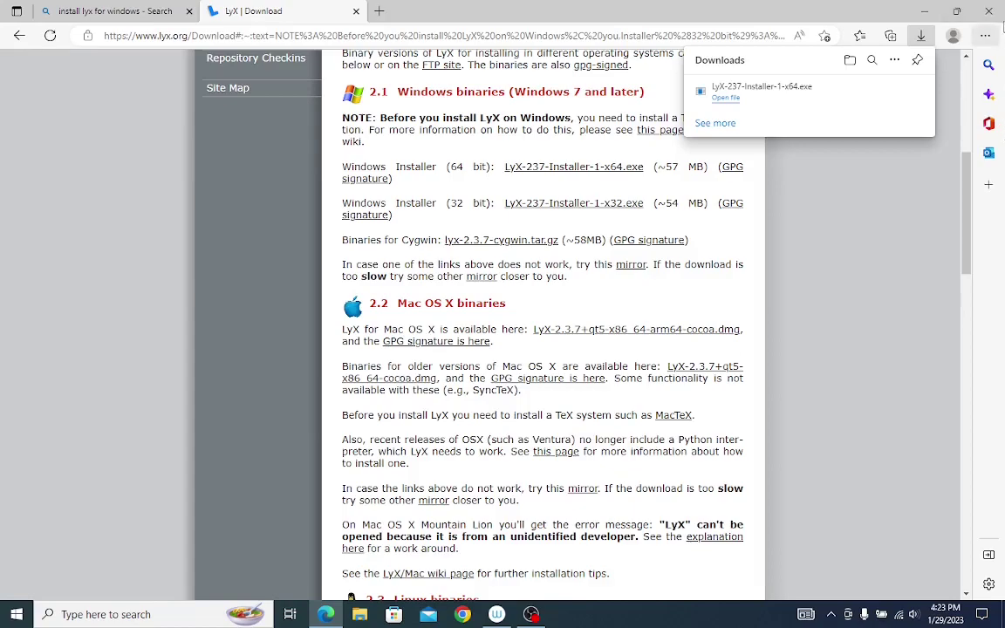
{"action": "left_click", "coordinate": [990, 11]}
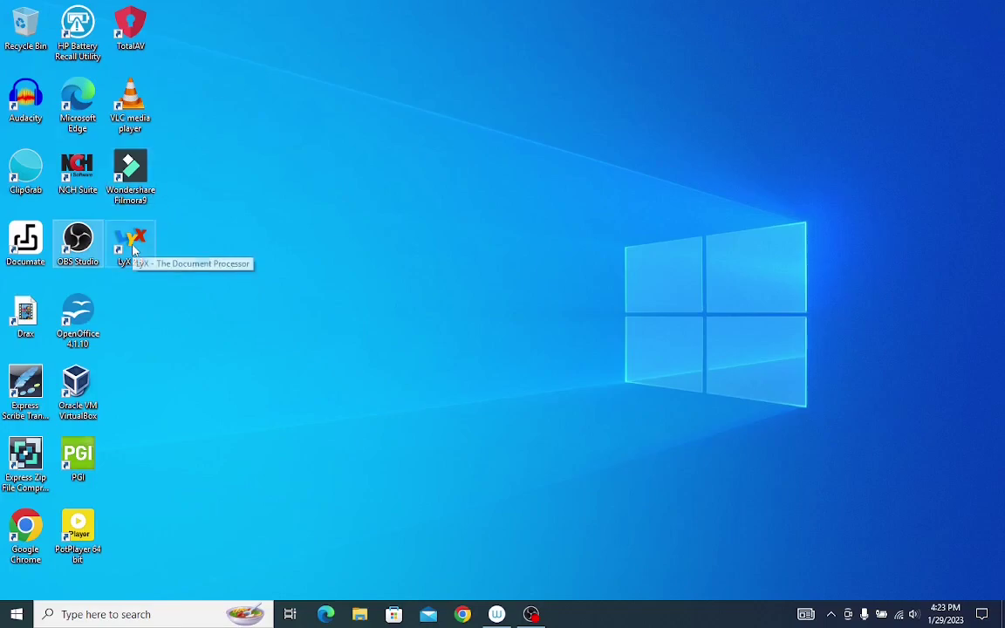
Find LyX with the Windows search for "lyx", open it maximized and create a new document.
{"action": "double_click", "coordinate": [131, 245]}
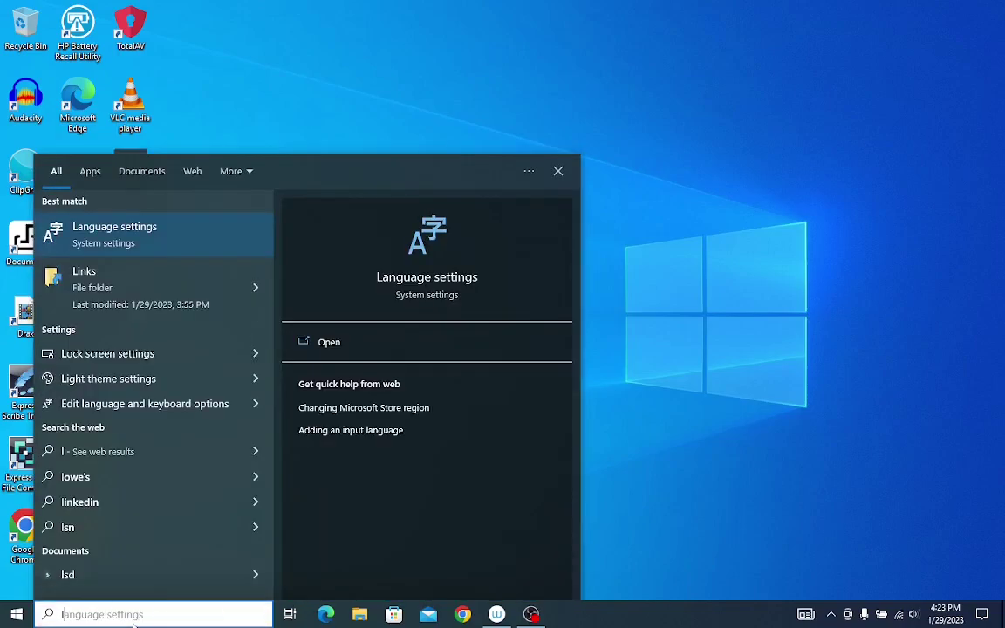
{"action": "type", "text": "lyx"}
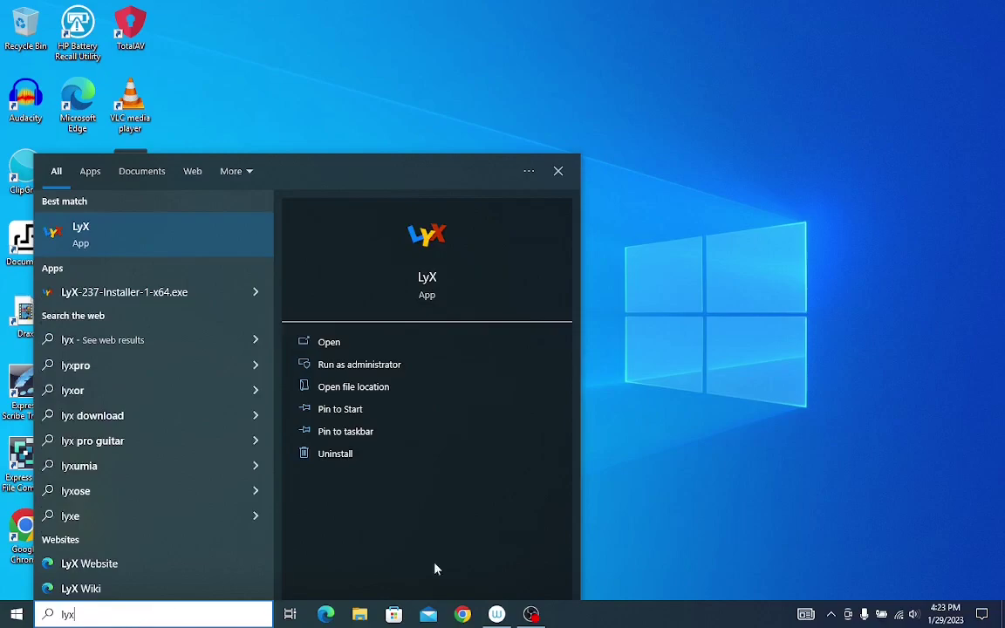
{"action": "left_click", "coordinate": [428, 249]}
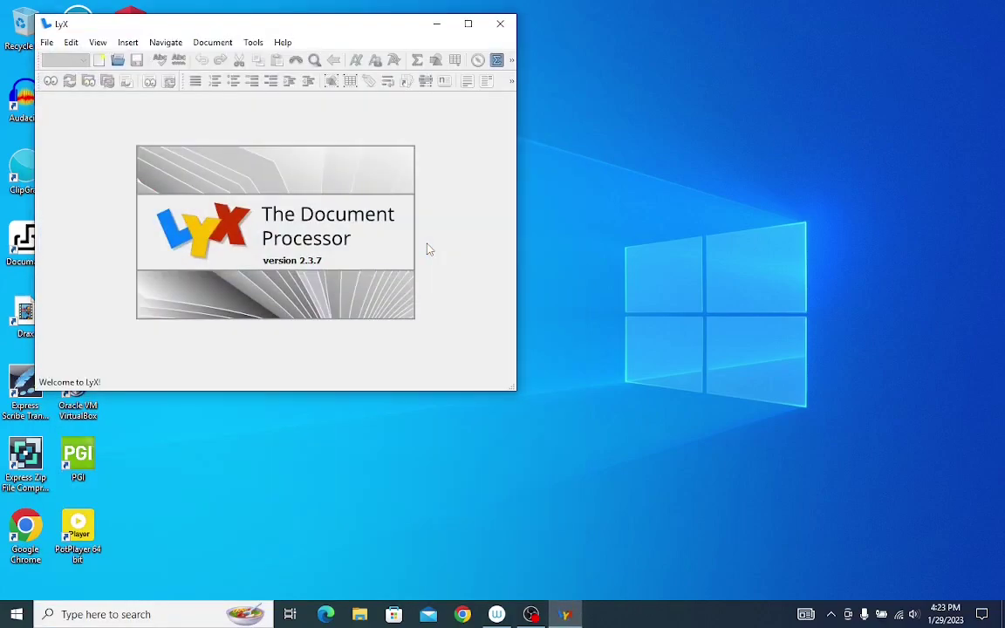
{"action": "left_click", "coordinate": [468, 24]}
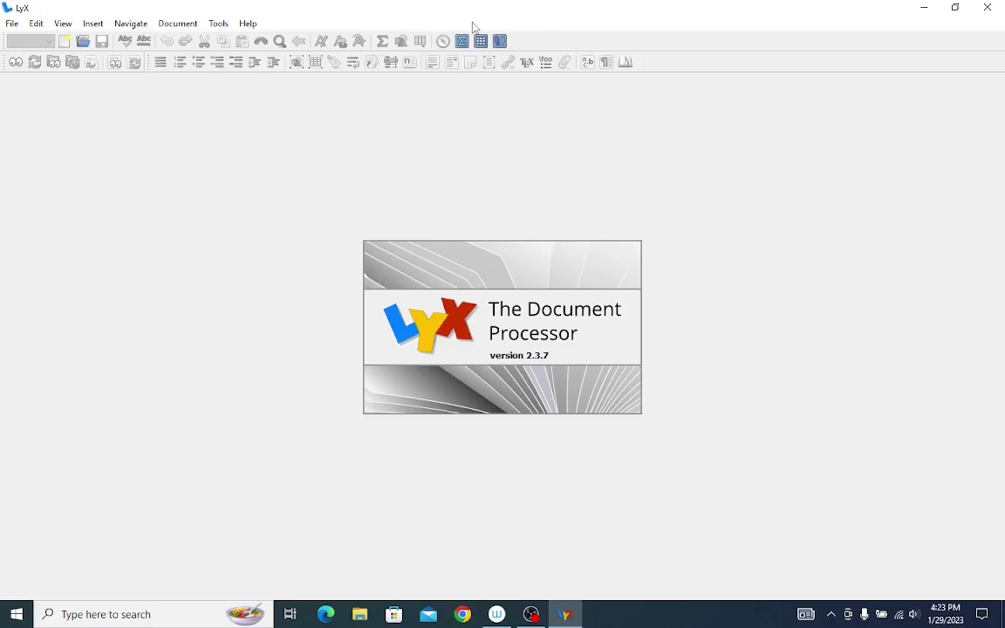
{"action": "left_click", "coordinate": [11, 23]}
{"action": "left_click", "coordinate": [26, 39]}
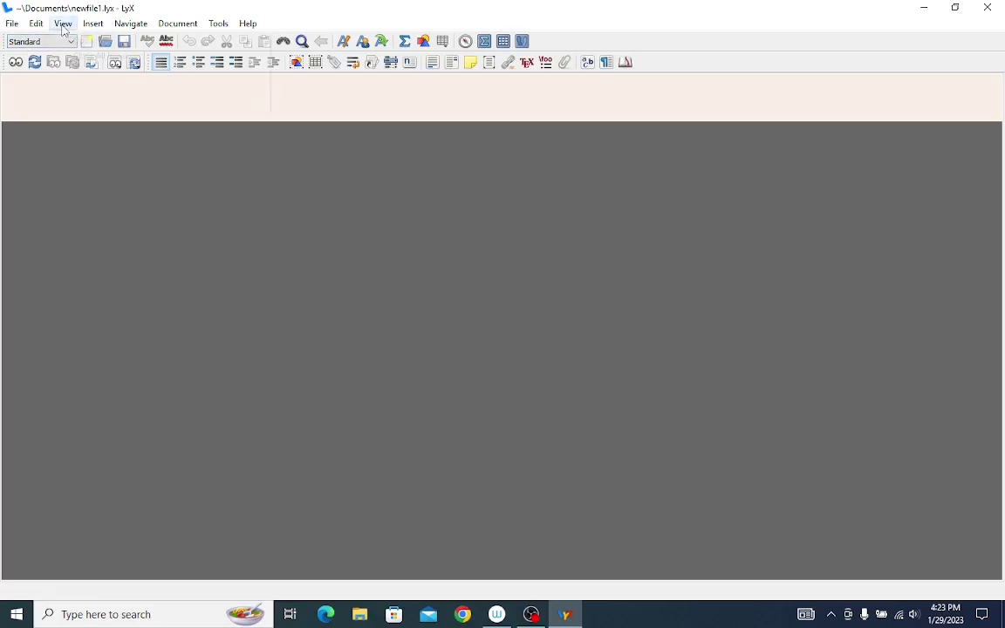
Display the Math and Math Panels toolbars in LyX.
{"action": "left_click", "coordinate": [63, 24]}
{"action": "mouse_move", "coordinate": [196, 160]}
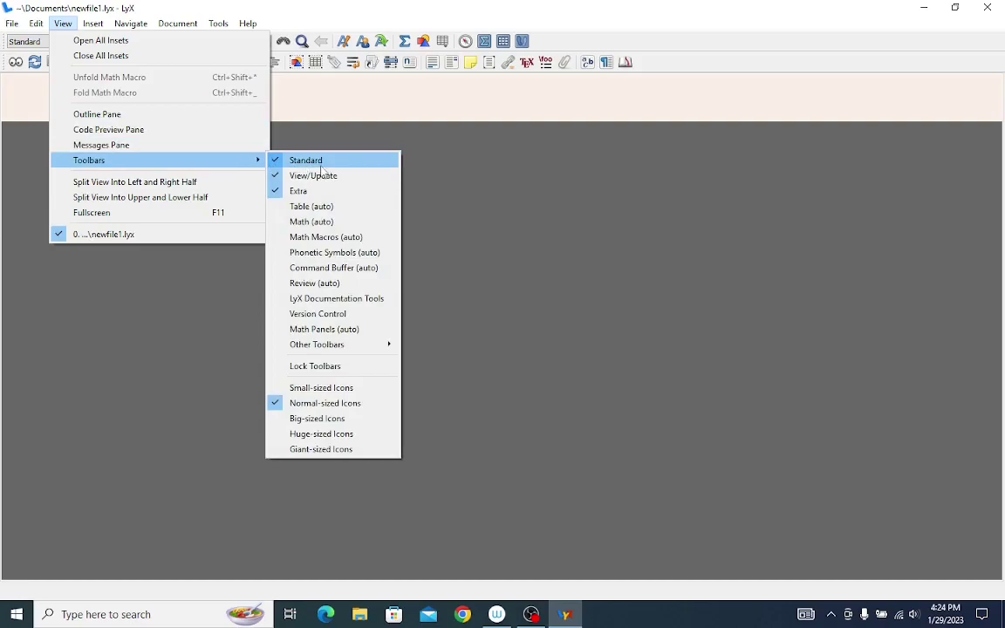
{"action": "left_click", "coordinate": [321, 221]}
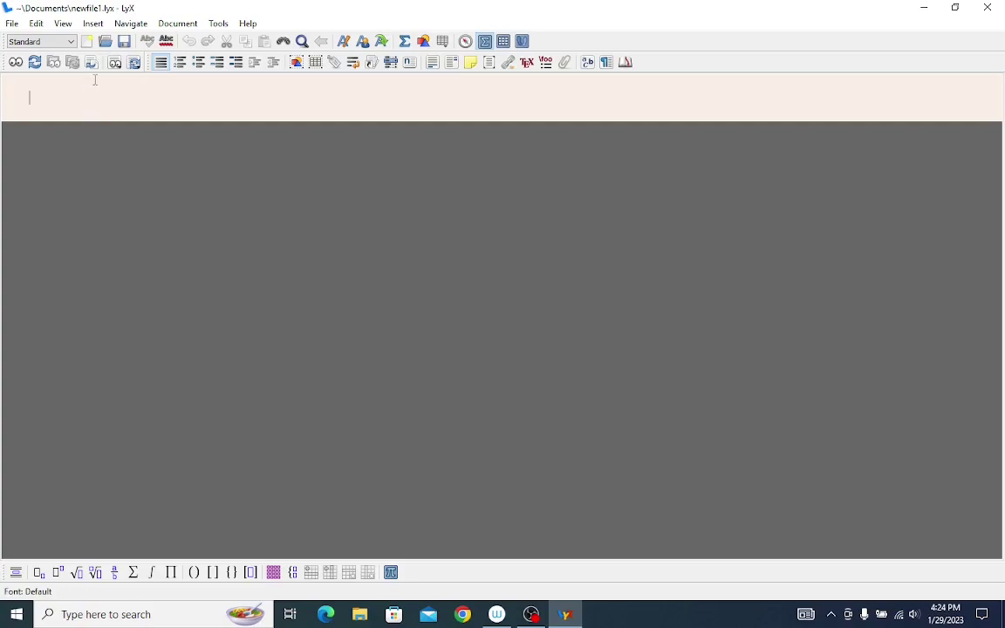
{"action": "left_click", "coordinate": [63, 23]}
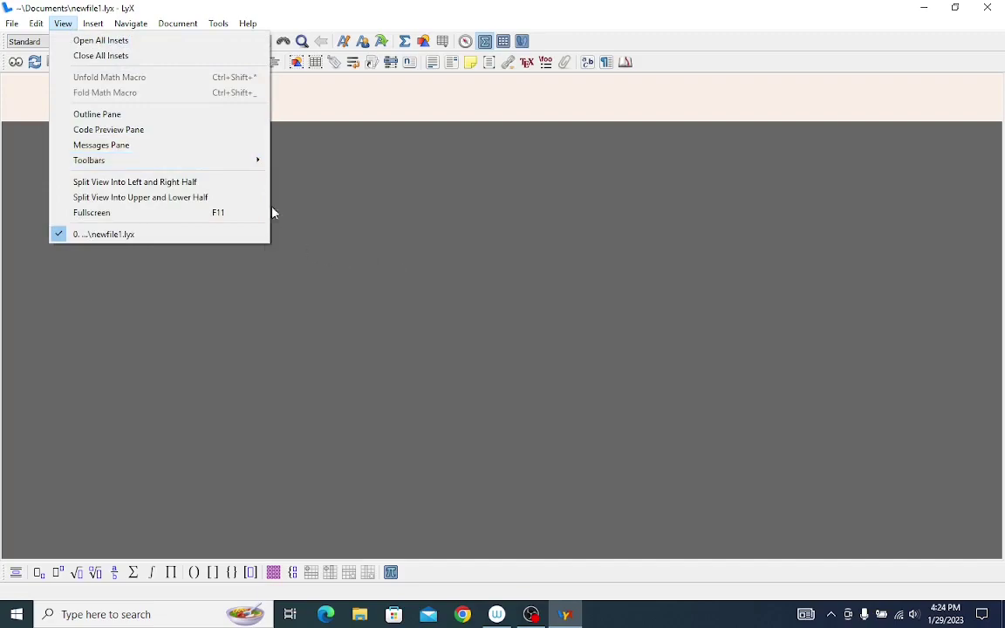
{"action": "mouse_move", "coordinate": [239, 159]}
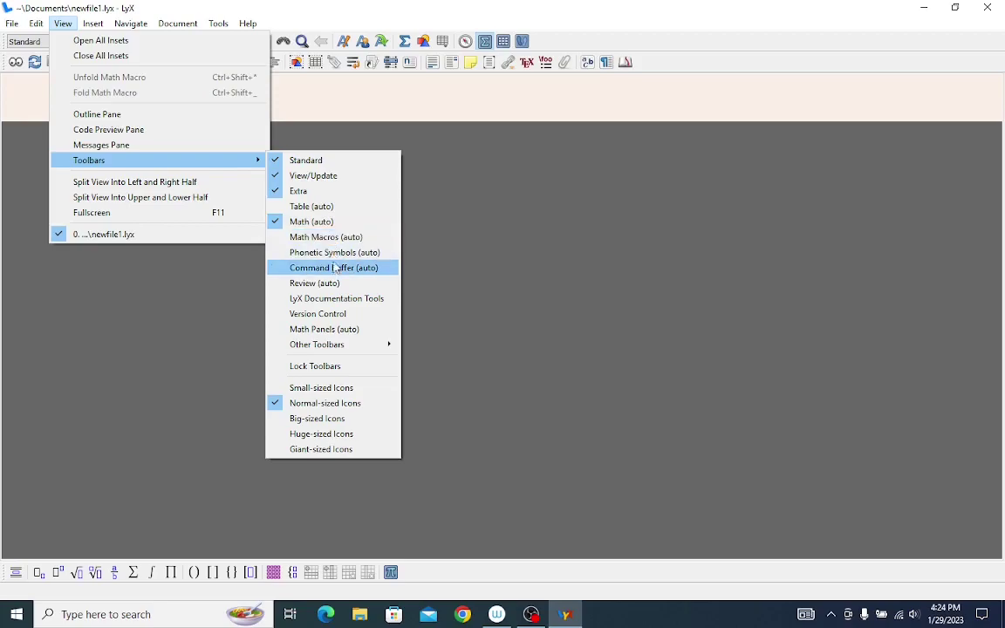
{"action": "left_click", "coordinate": [329, 330]}
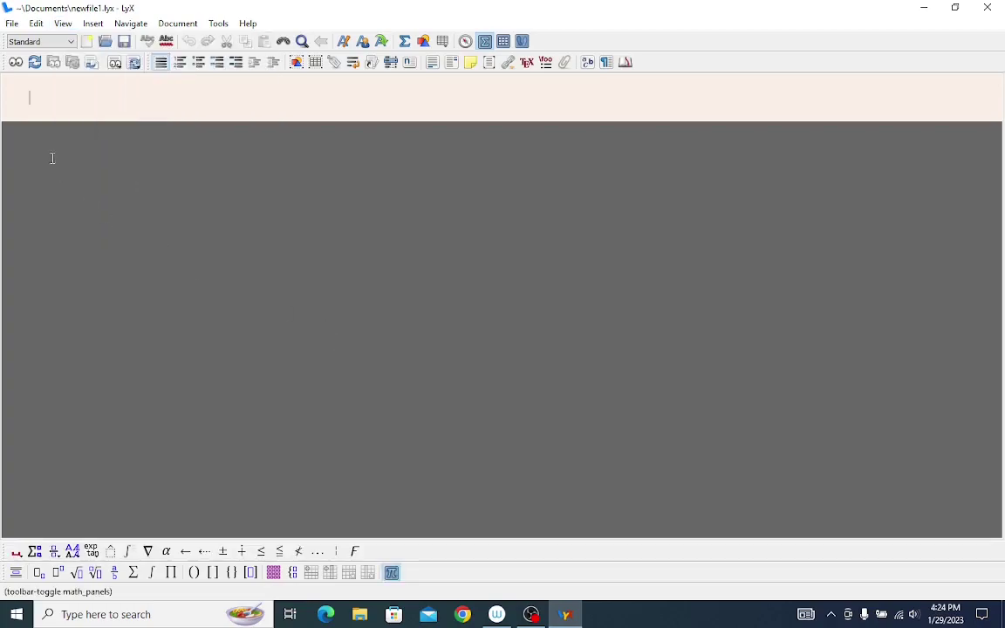
Display the Arrows toolbar and review the other available toolbars without adding more.
{"action": "left_click", "coordinate": [67, 26]}
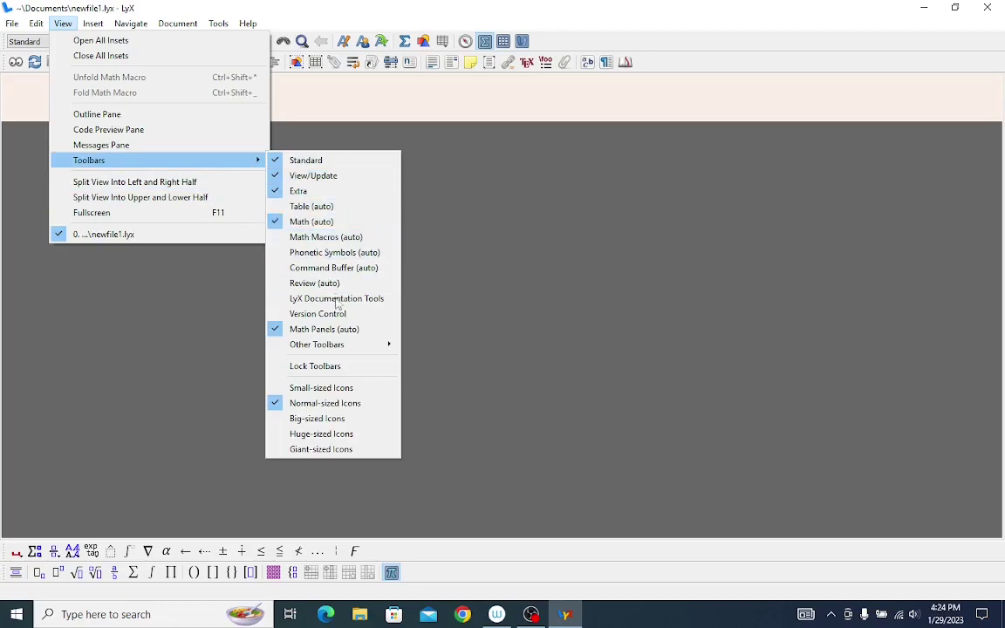
{"action": "mouse_move", "coordinate": [357, 348]}
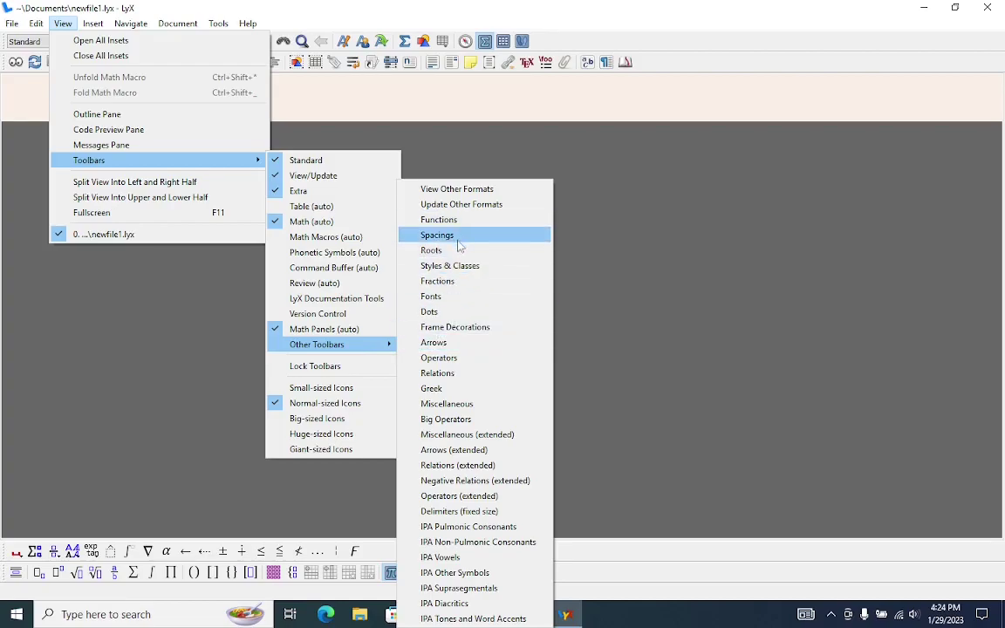
{"action": "left_click", "coordinate": [468, 344]}
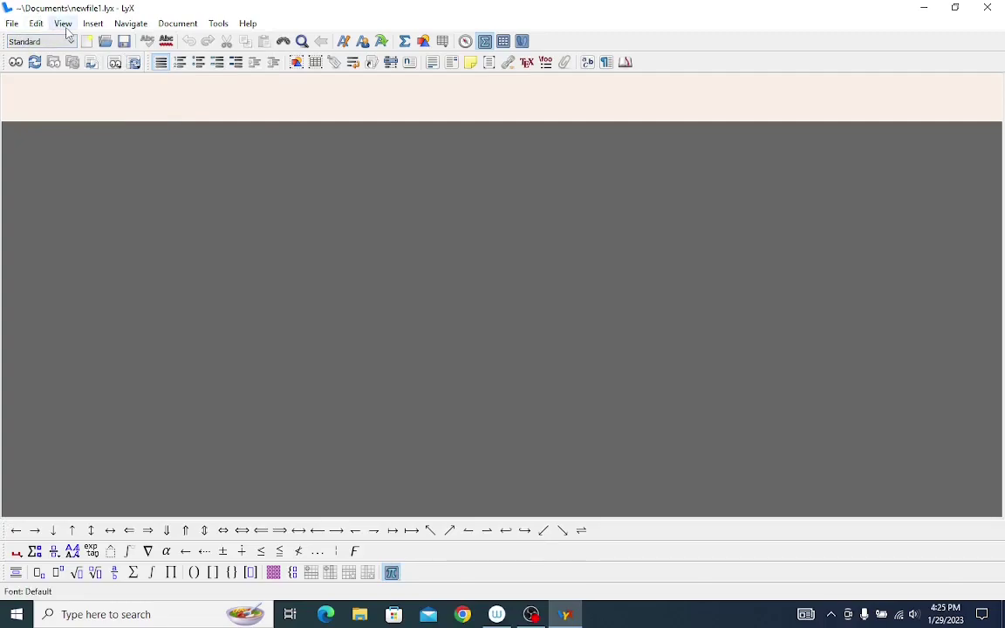
{"action": "left_click", "coordinate": [65, 26]}
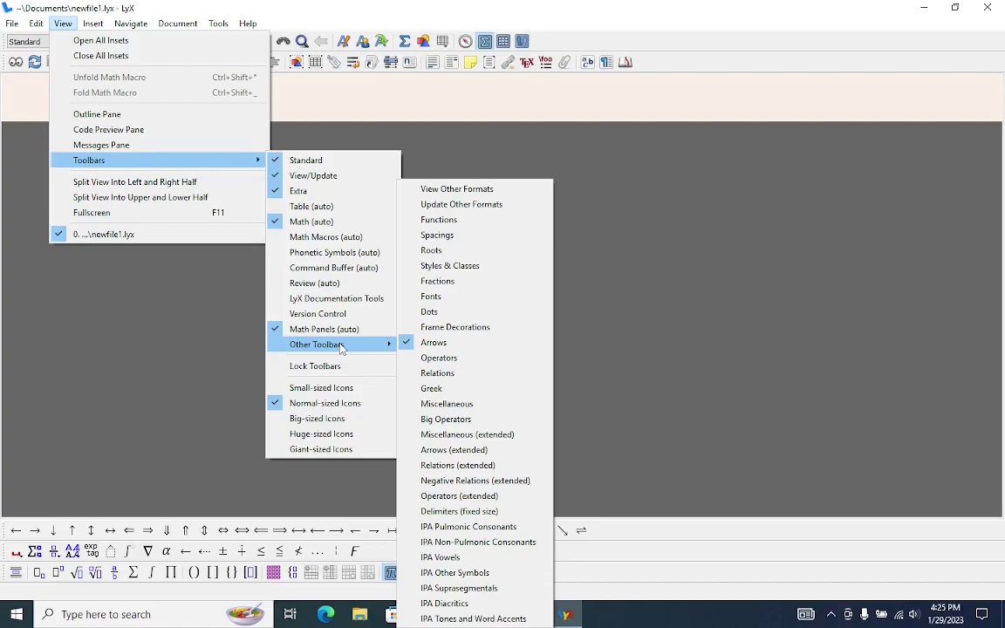
{"action": "left_click", "coordinate": [642, 104]}
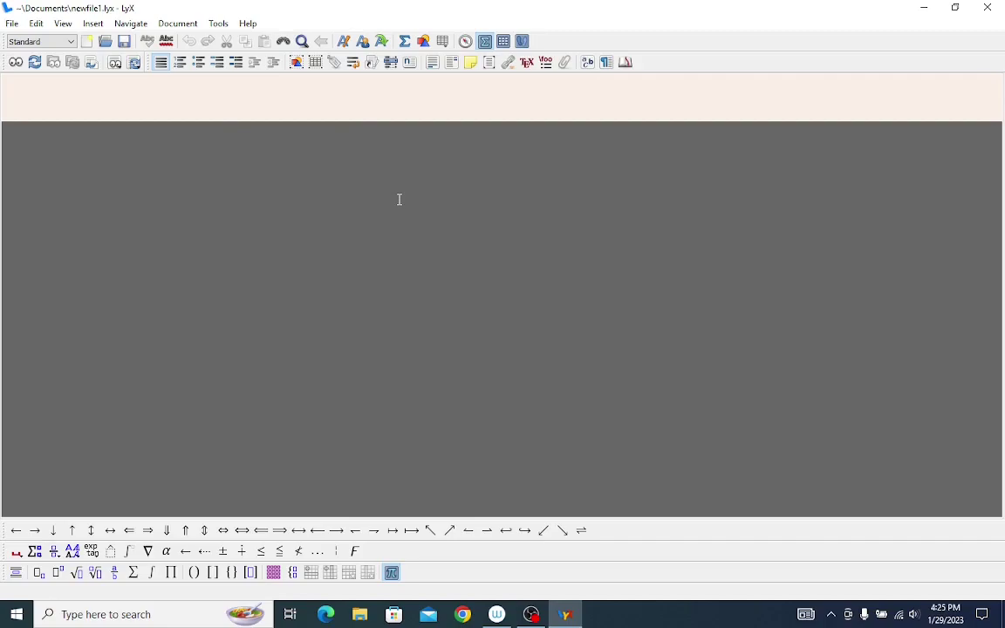
Set the first paragraph's layout to Title and enter "Fake homework 1" as the document title.
{"action": "left_click", "coordinate": [41, 43]}
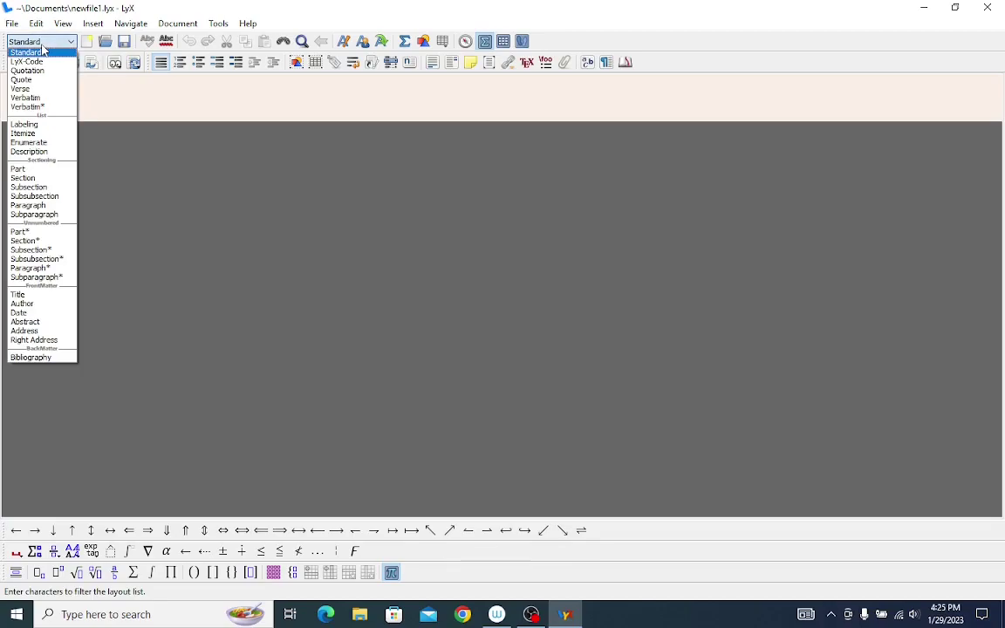
{"action": "left_click", "coordinate": [45, 294]}
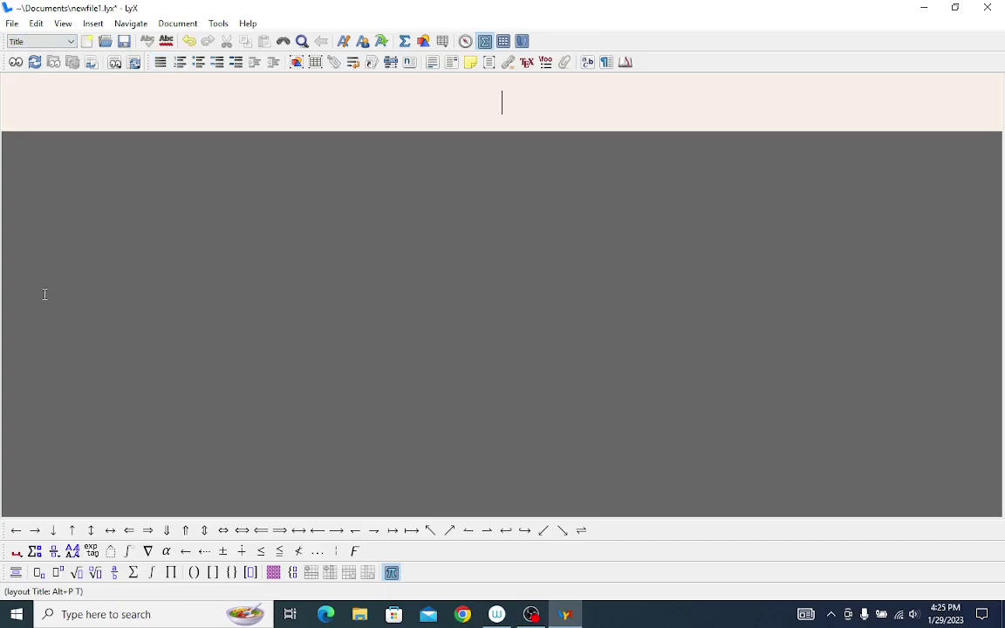
{"action": "type", "text": "F"}
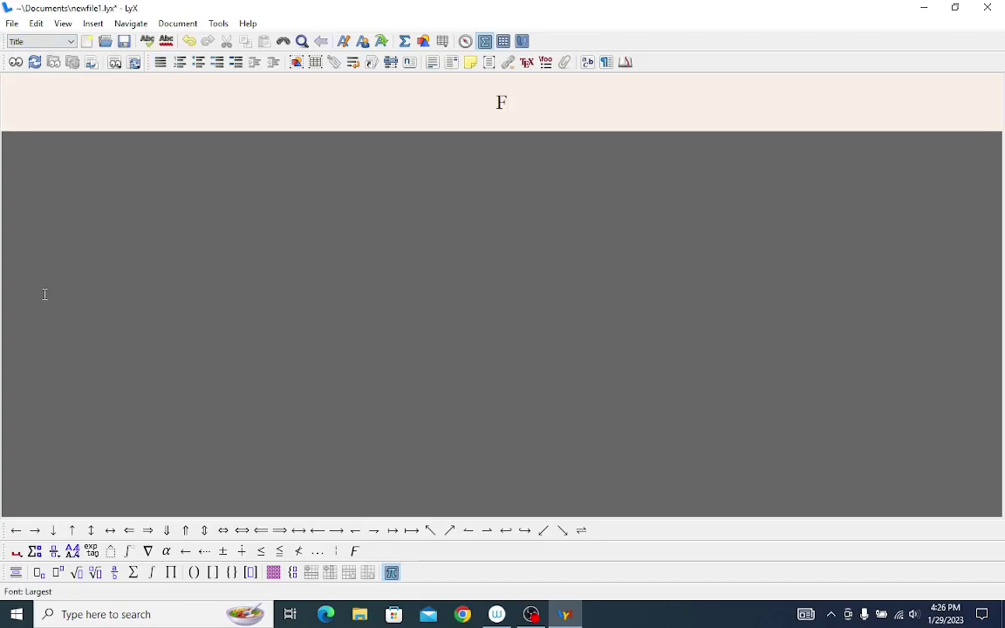
{"action": "type", "text": "ake ho"}
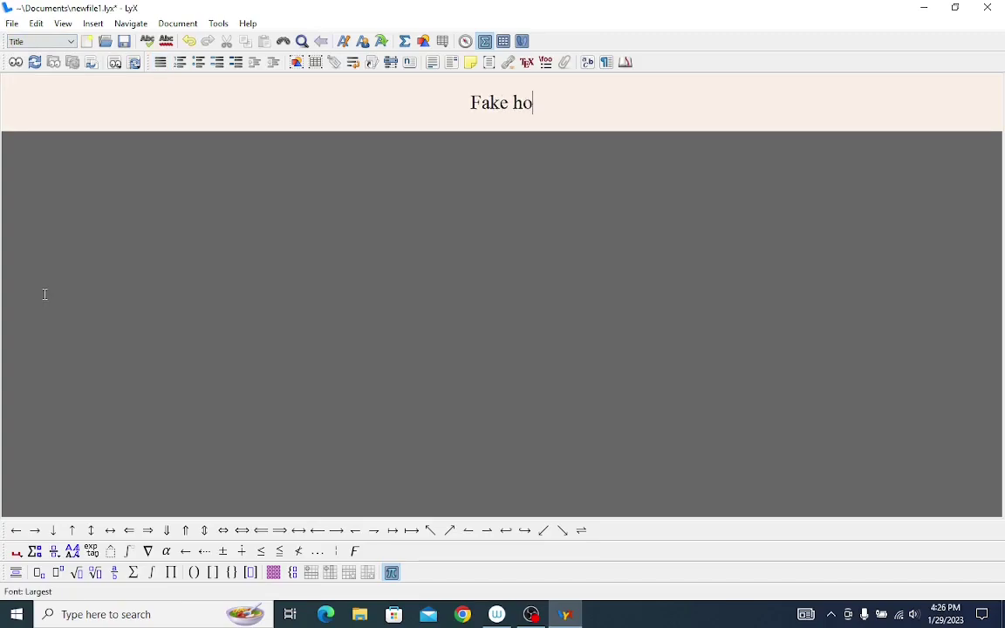
{"action": "type", "text": "mework 1"}
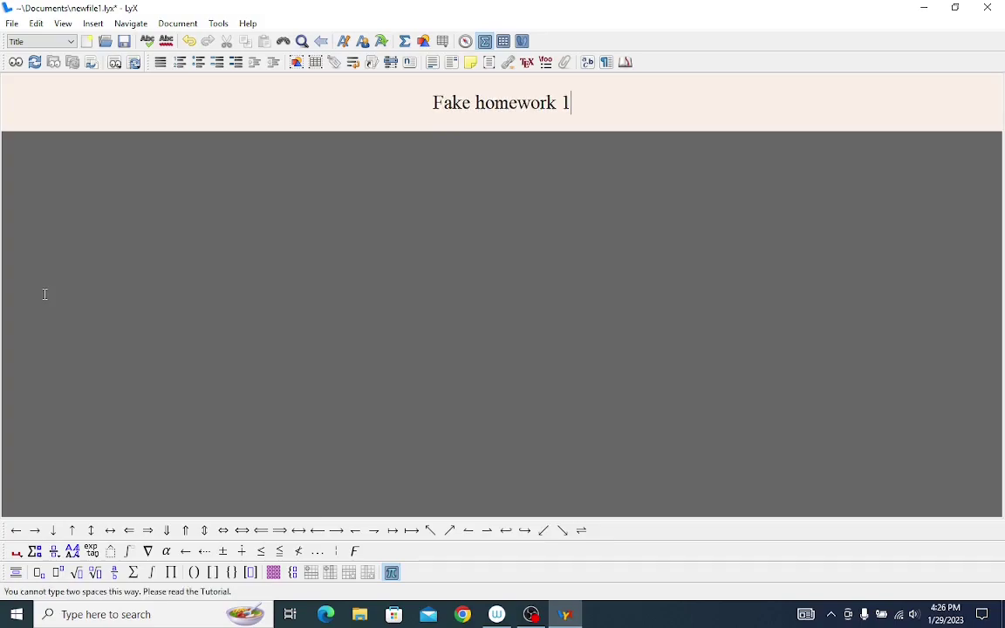
Add a paragraph with the Author layout below the title and enter the author's name.
{"action": "key", "text": "Return"}
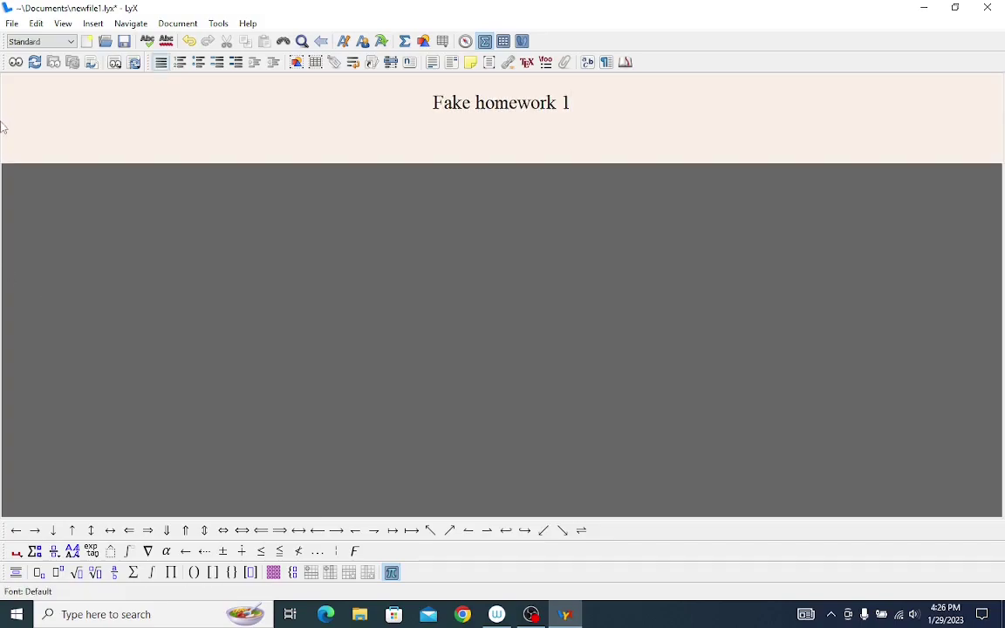
{"action": "left_click", "coordinate": [35, 43]}
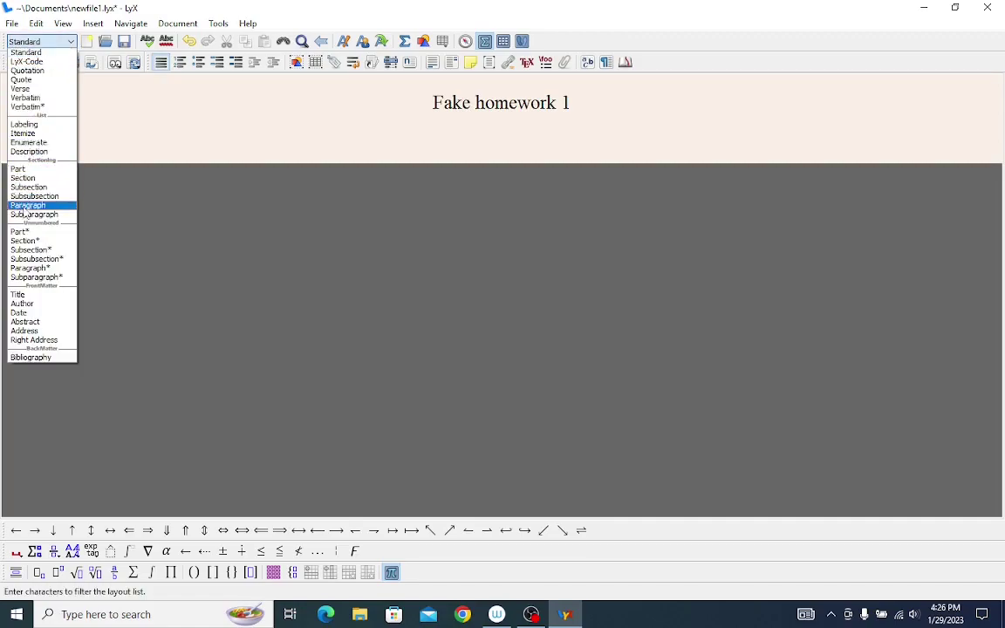
{"action": "left_click", "coordinate": [31, 304]}
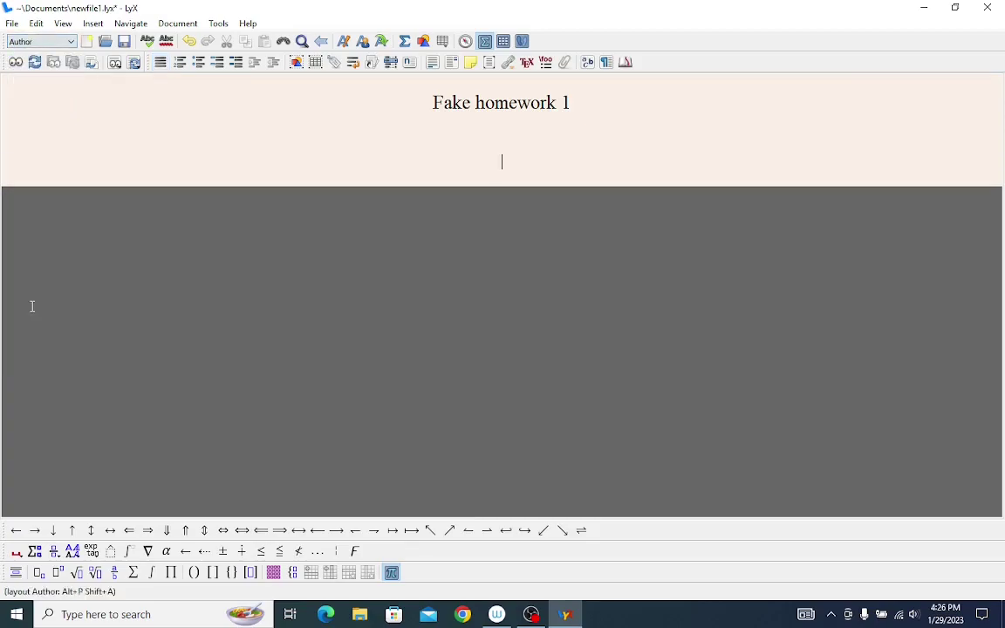
{"action": "type", "text": "WK "}
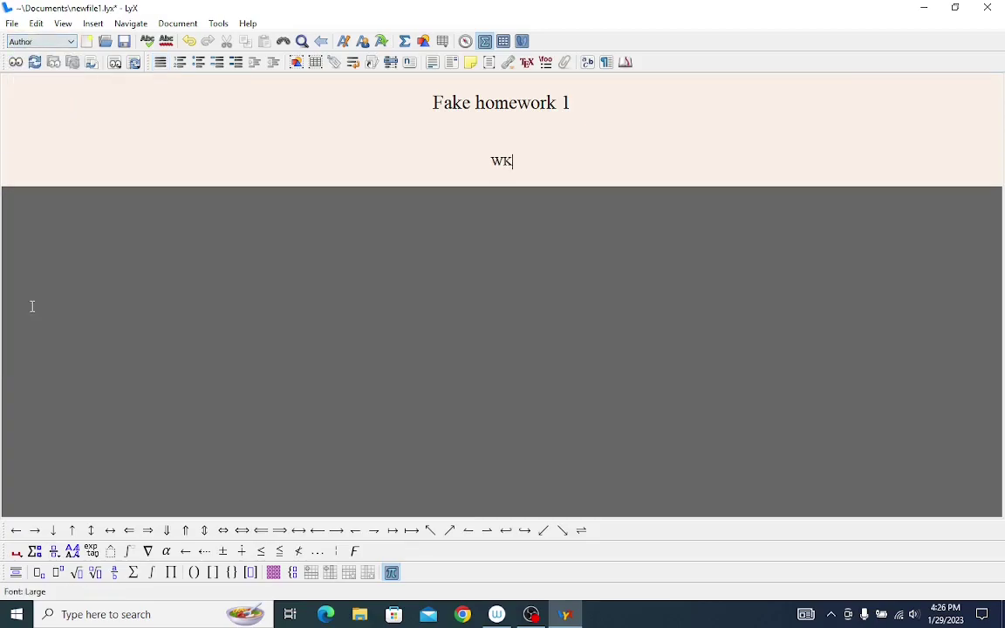
{"action": "type", "text": "Glunt"}
{"action": "key", "text": "Return"}
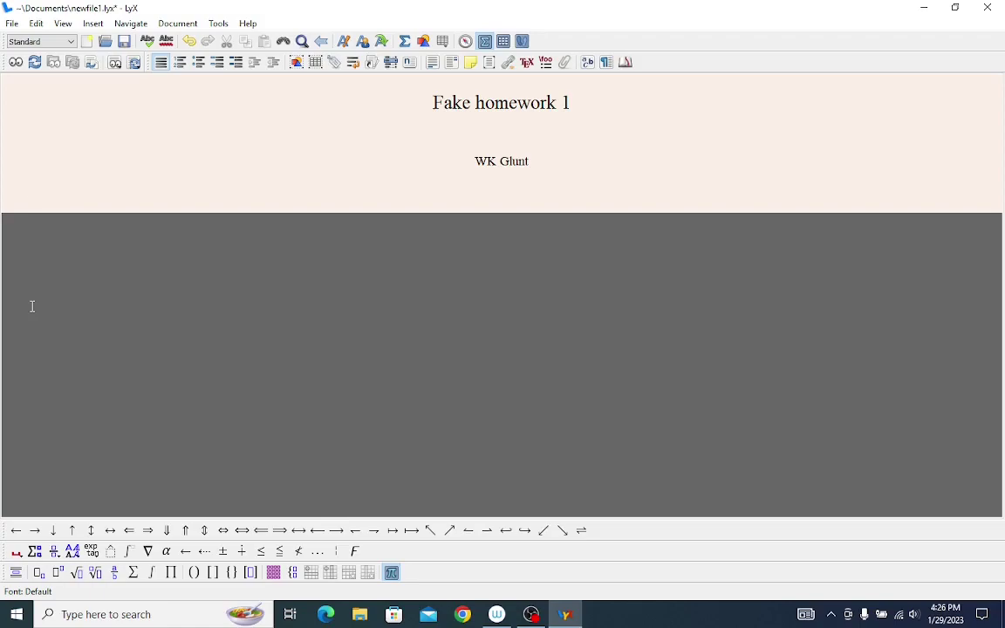
Enter the body text "This is me typing on a laptop keyboard. It's not very good." below the author line.
{"action": "type", "text": "This is me typing on a lapti"}
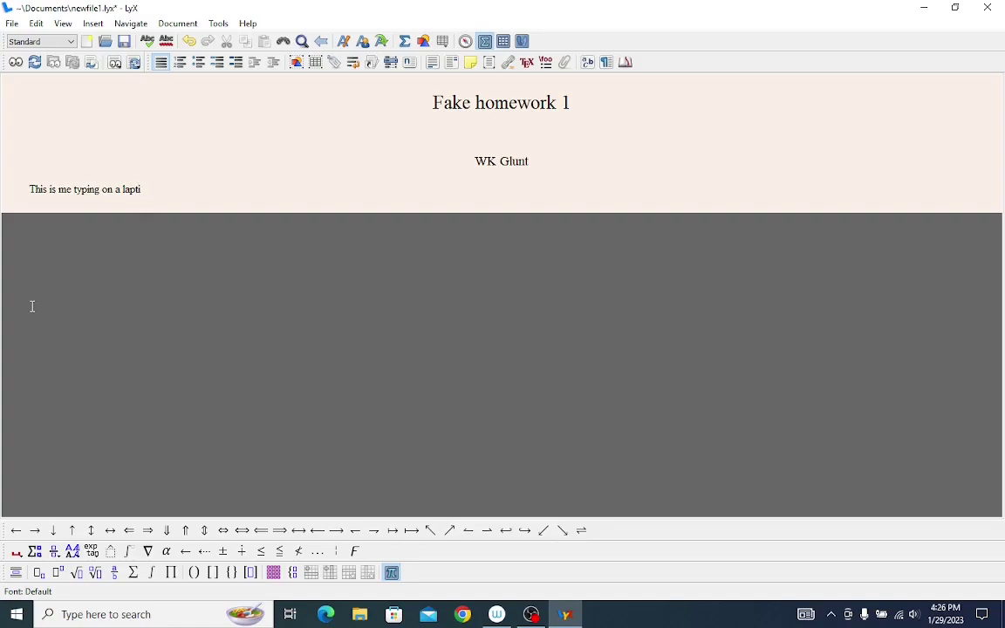
{"action": "key", "text": "BackSpace"}
{"action": "type", "text": "op keyboard. It's not very good"}
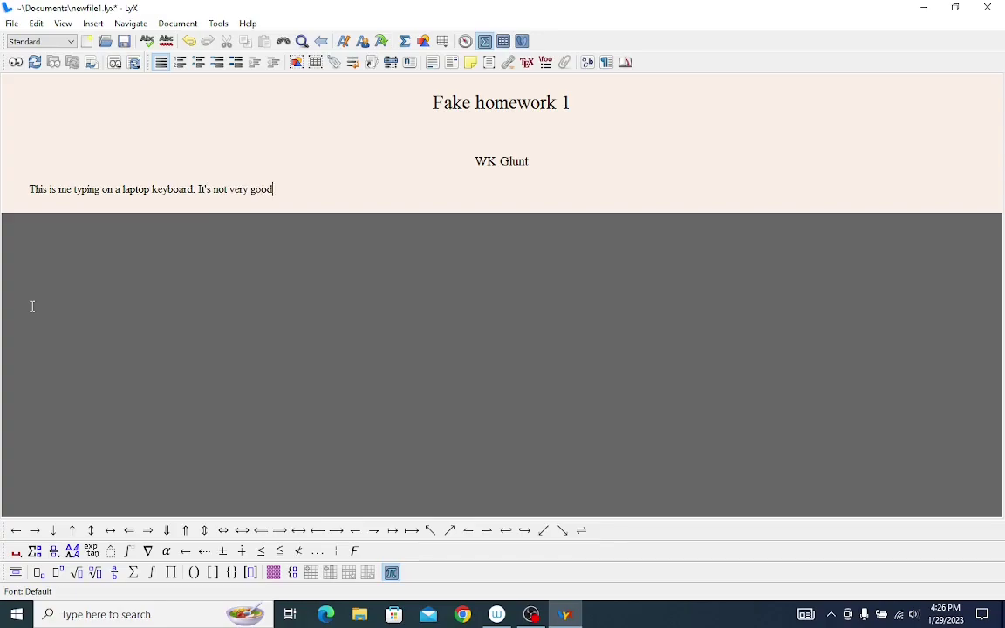
{"action": "type", "text": "."}
View the document as PDF (pdflatex) in Microsoft Edge and close the preview.
{"action": "left_click", "coordinate": [174, 26]}
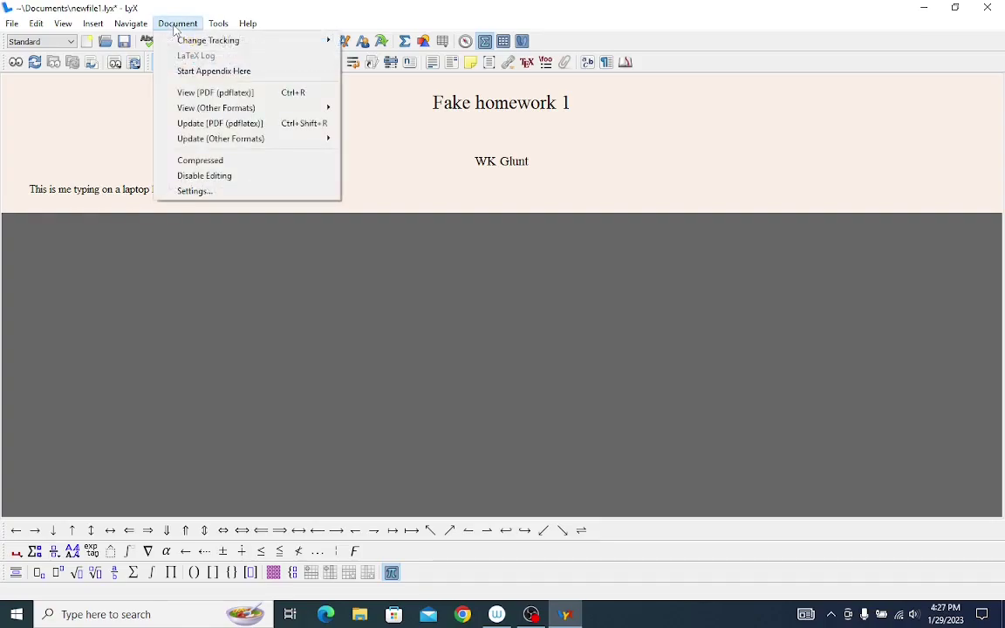
{"action": "left_click", "coordinate": [194, 92]}
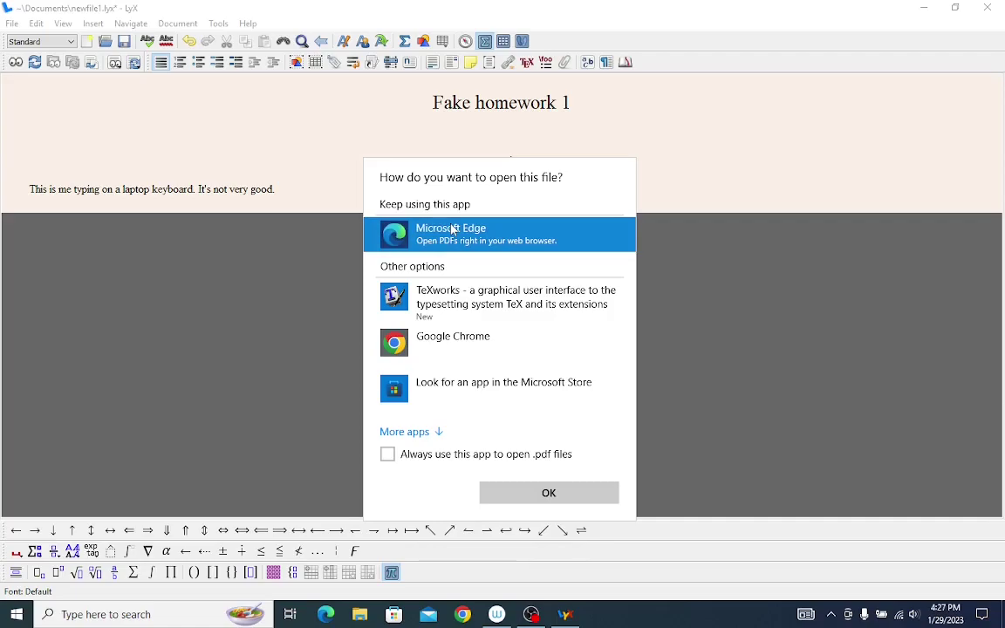
{"action": "left_click", "coordinate": [549, 494]}
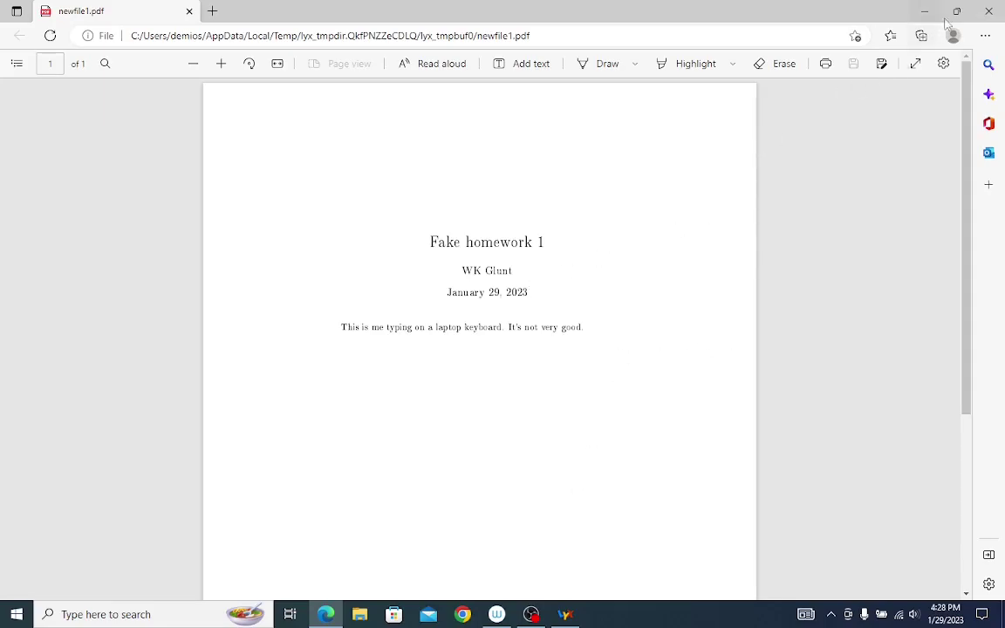
{"action": "left_click", "coordinate": [990, 10]}
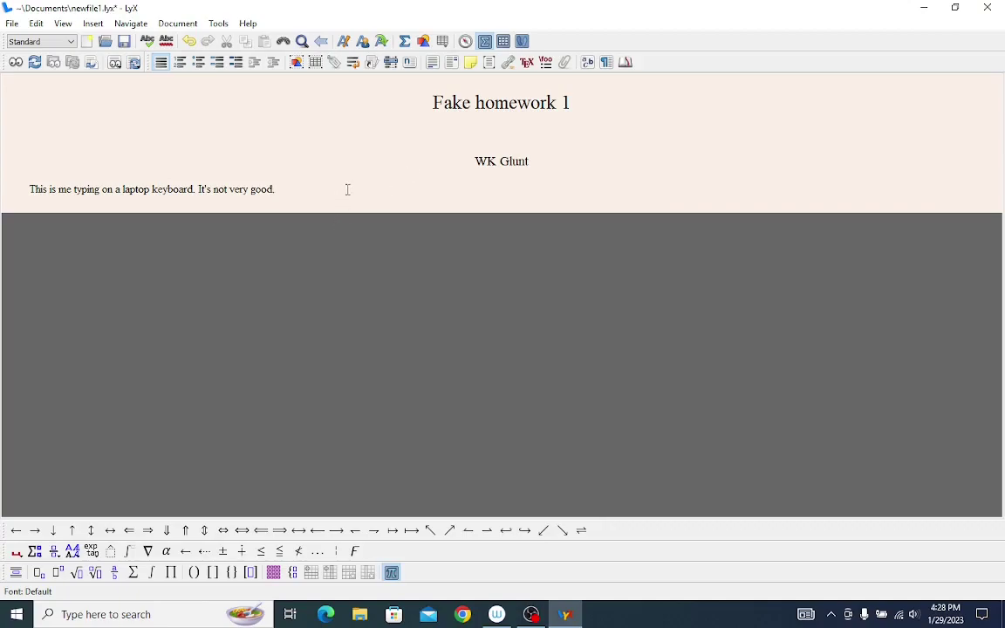
Add the line "this is an equation" as a new paragraph and start an empty paragraph below it.
{"action": "key", "text": "Return"}
{"action": "type", "text": "t"}
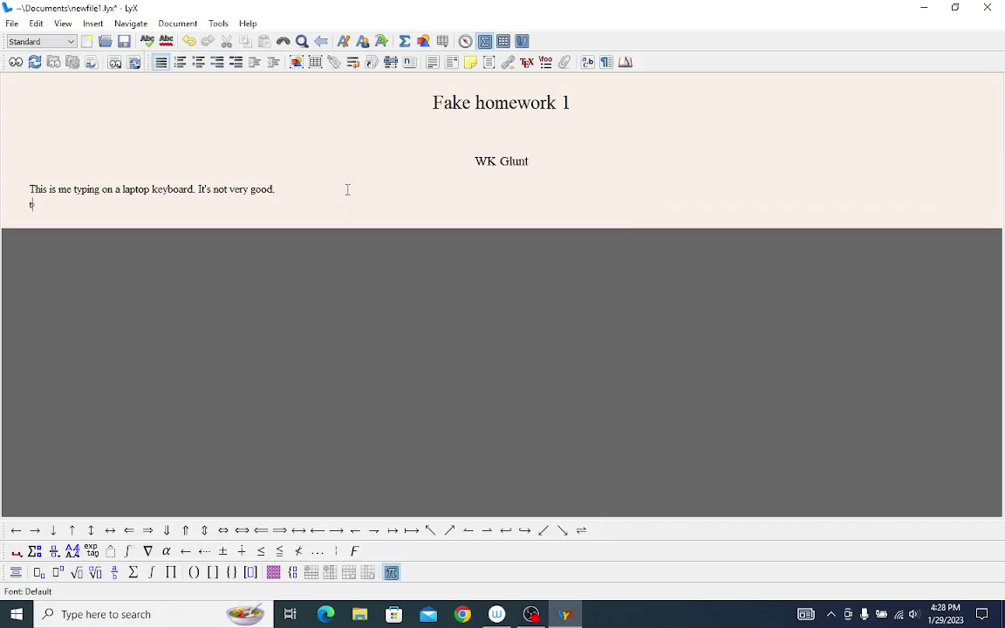
{"action": "type", "text": "his is an equa"}
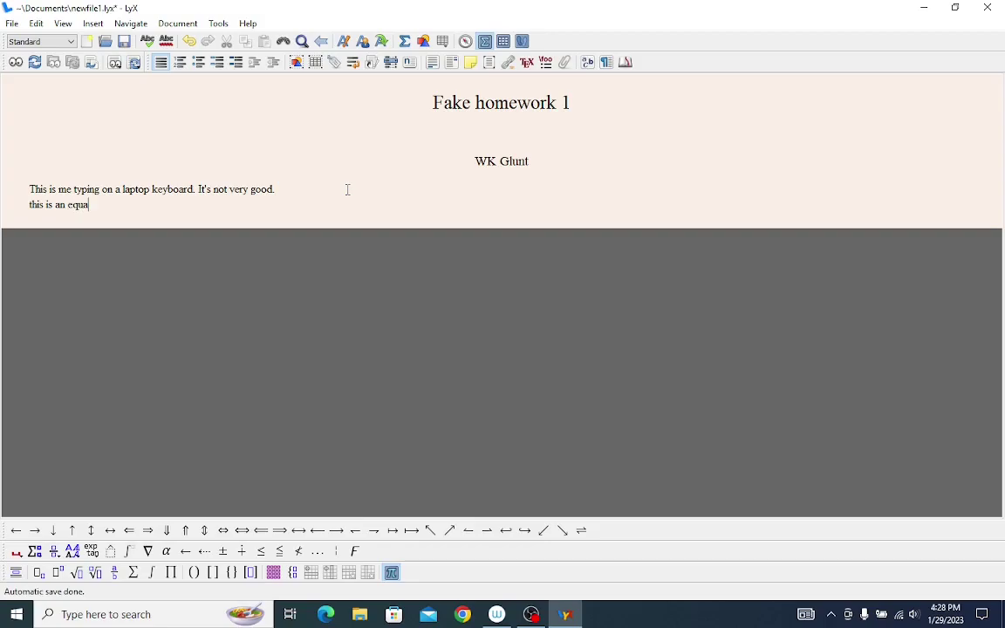
{"action": "type", "text": "tion"}
{"action": "key", "text": "Return"}
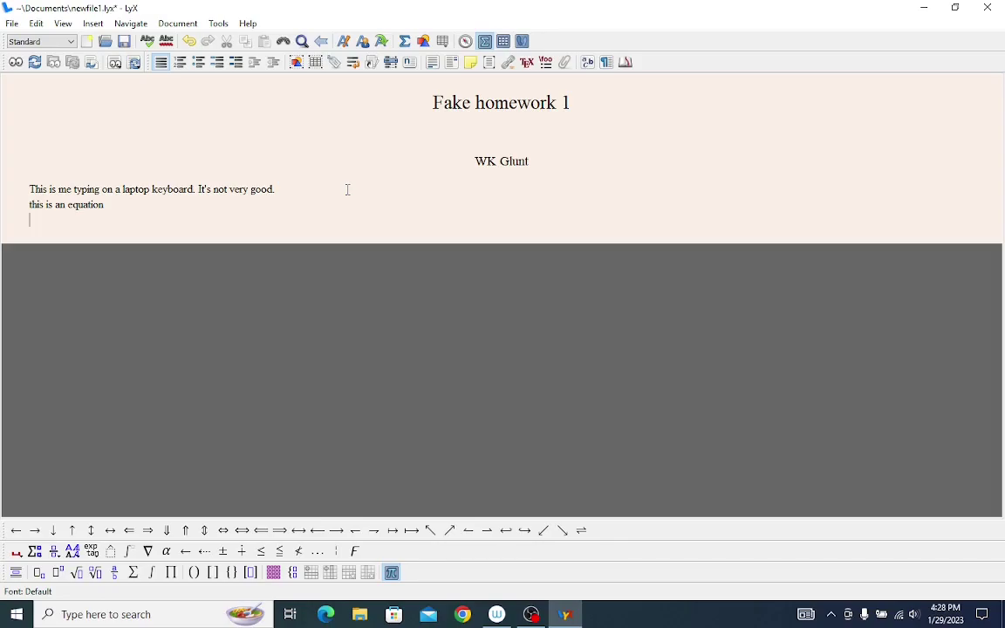
Insert a display formula in the empty paragraph and enter ds^2 in it.
{"action": "left_click", "coordinate": [92, 24]}
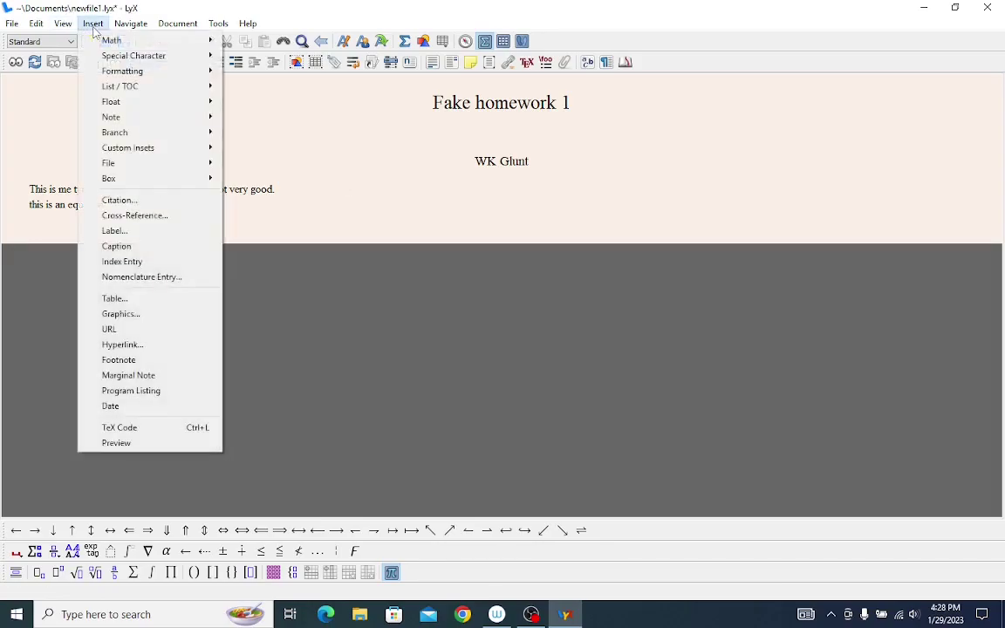
{"action": "mouse_move", "coordinate": [89, 41]}
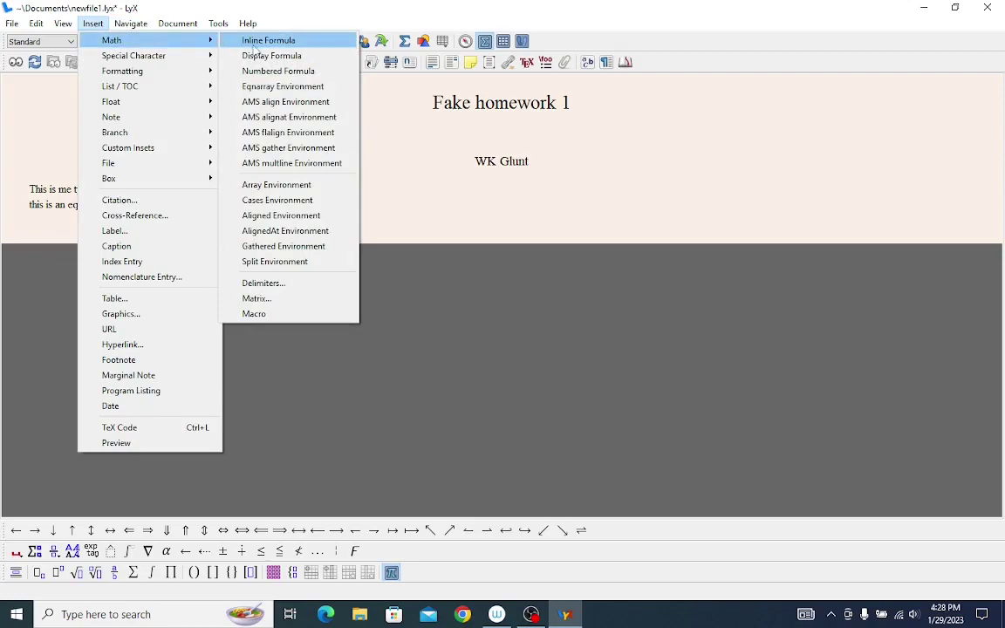
{"action": "left_click", "coordinate": [255, 55]}
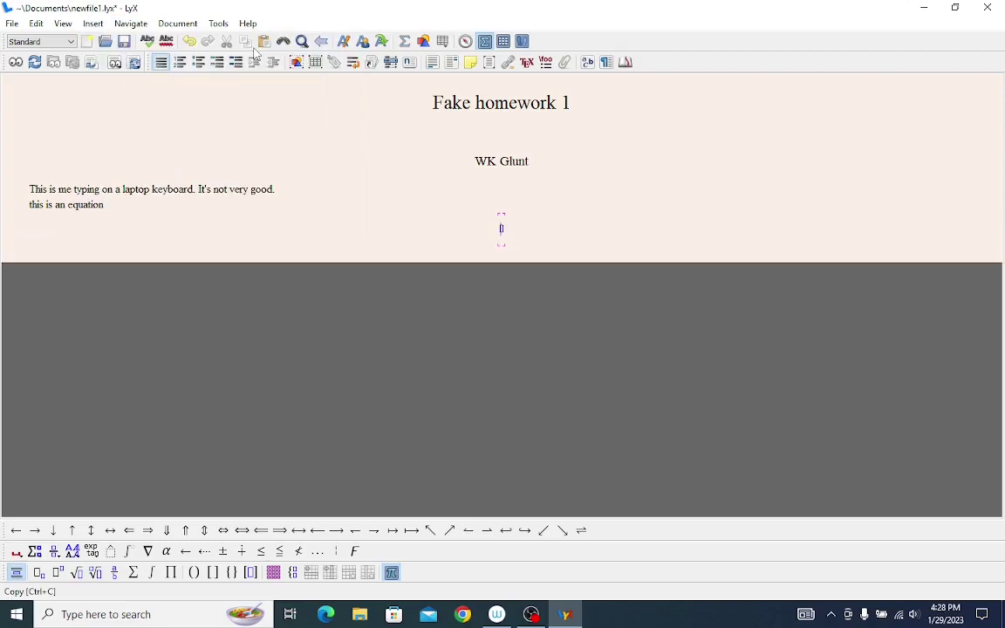
{"action": "type", "text": "ds^2"}
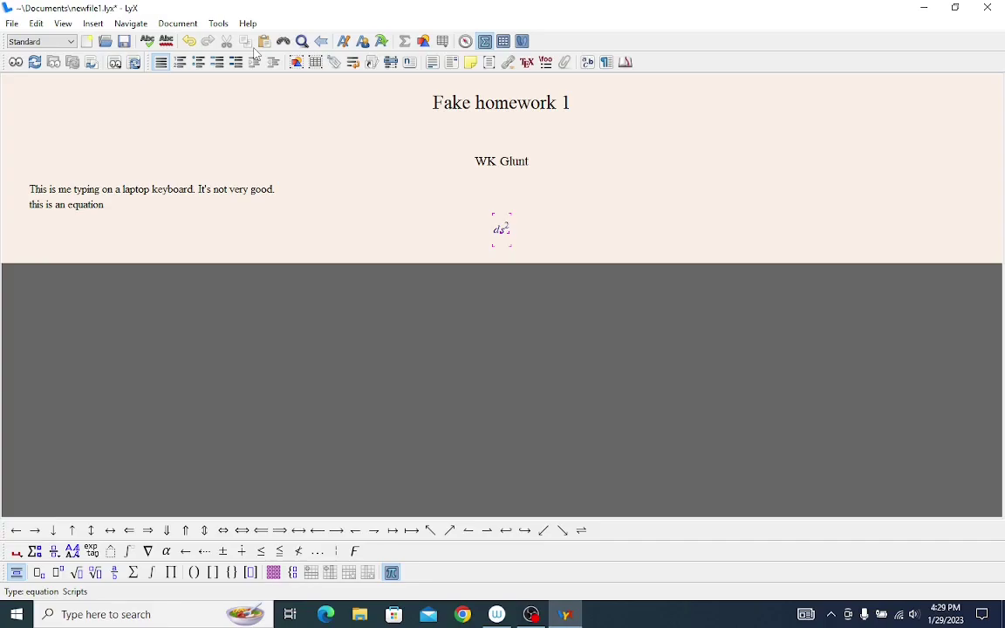
{"action": "type", "text": "sdfsdfsdfs"}
{"action": "type", "text": "\\"}
{"action": "key", "text": "BackSpace"}
{"action": "key", "text": "BackSpace"}
{"action": "key", "text": "BackSpace"}
{"action": "key", "text": "BackSpace"}
{"action": "key", "text": "BackSpace"}
{"action": "key", "text": "BackSpace"}
{"action": "key", "text": "BackSpace"}
{"action": "key", "text": "BackSpace"}
{"action": "key", "text": "BackSpace"}
{"action": "key", "text": "BackSpace"}
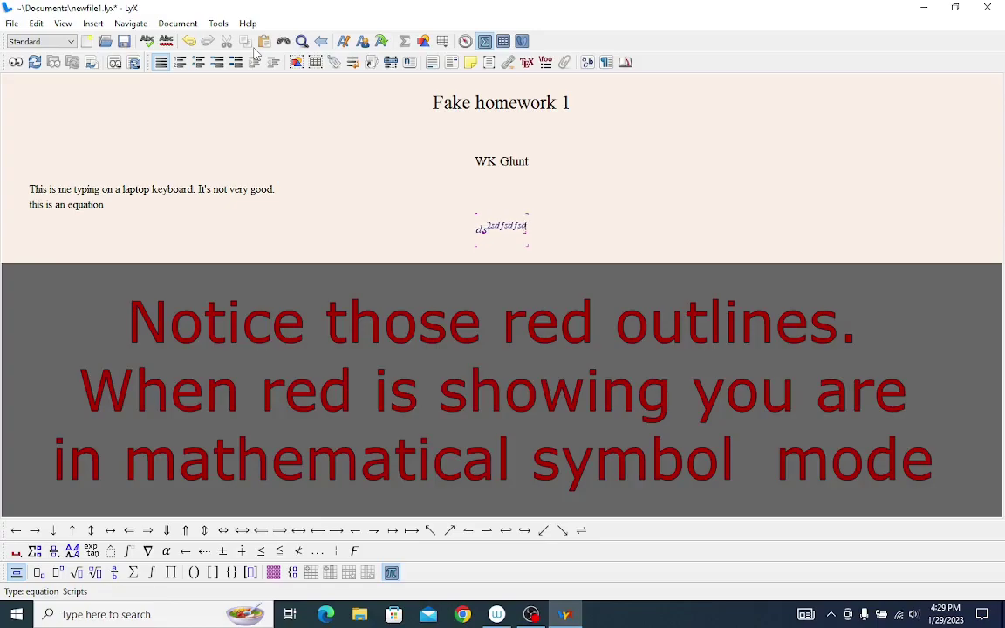
{"action": "key", "text": "BackSpace"}
Complete the formula after ds^2 with =g_{\mu\nu}dx^{\mu}dx^{\nu}, moving out of each subscript and superscript before continuing.
{"action": "key", "text": "Right"}
{"action": "type", "text": "=g"}
{"action": "key", "text": "underscore"}
{"action": "type", "text": "\\mu"}
{"action": "type", "text": "  u"}
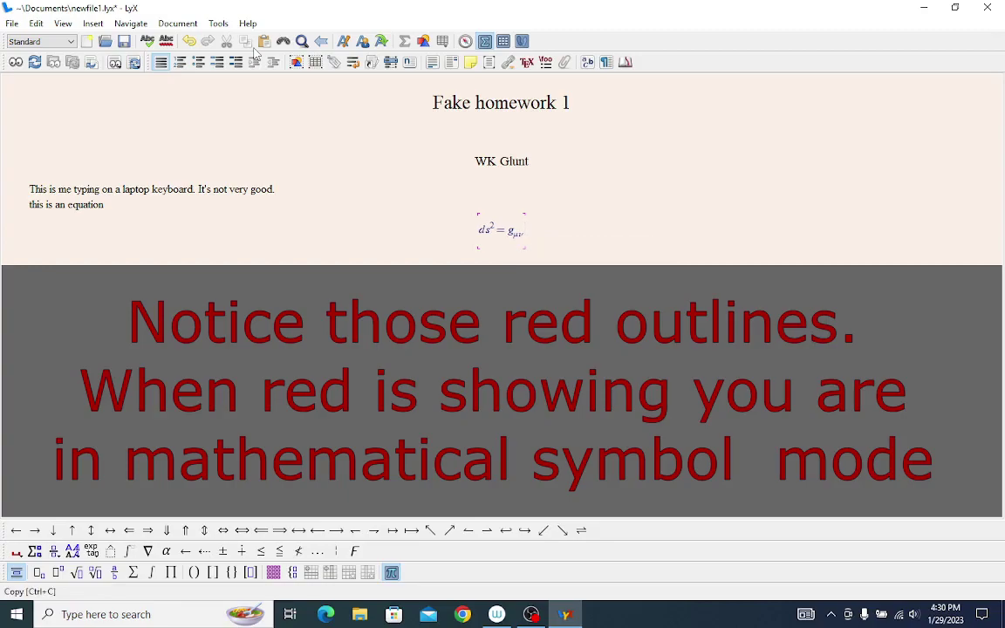
{"action": "key", "text": "Right"}
{"action": "type", "text": "dx^{\\mu"}
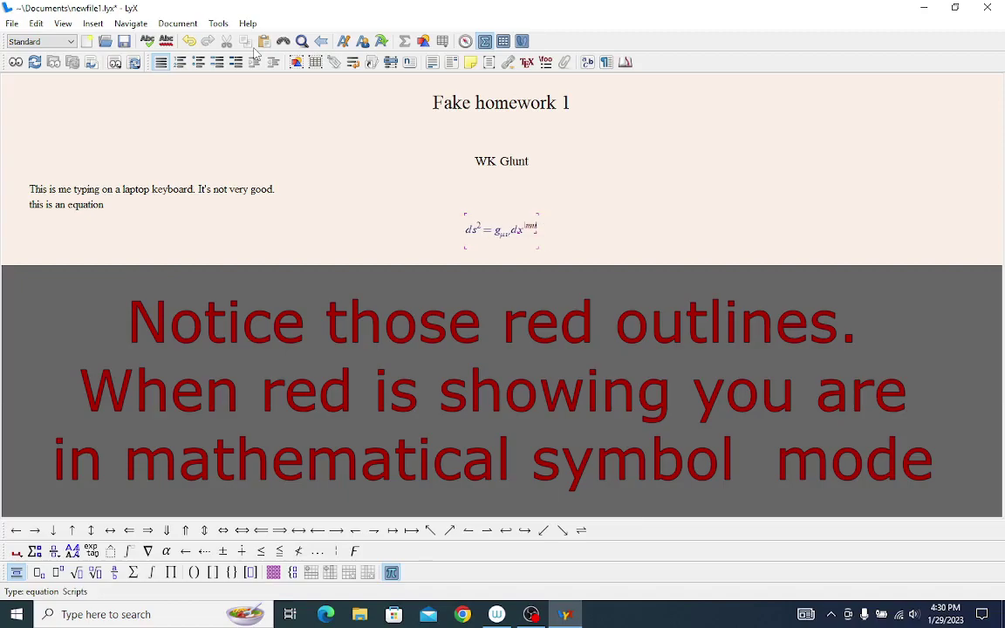
{"action": "key", "text": "Right"}
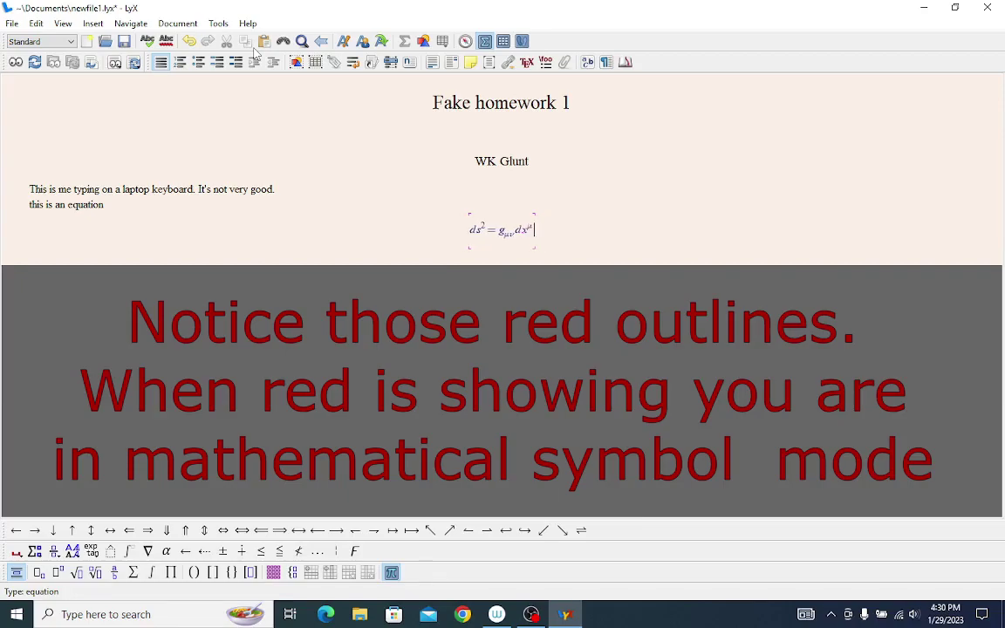
{"action": "type", "text": "dx^ u"}
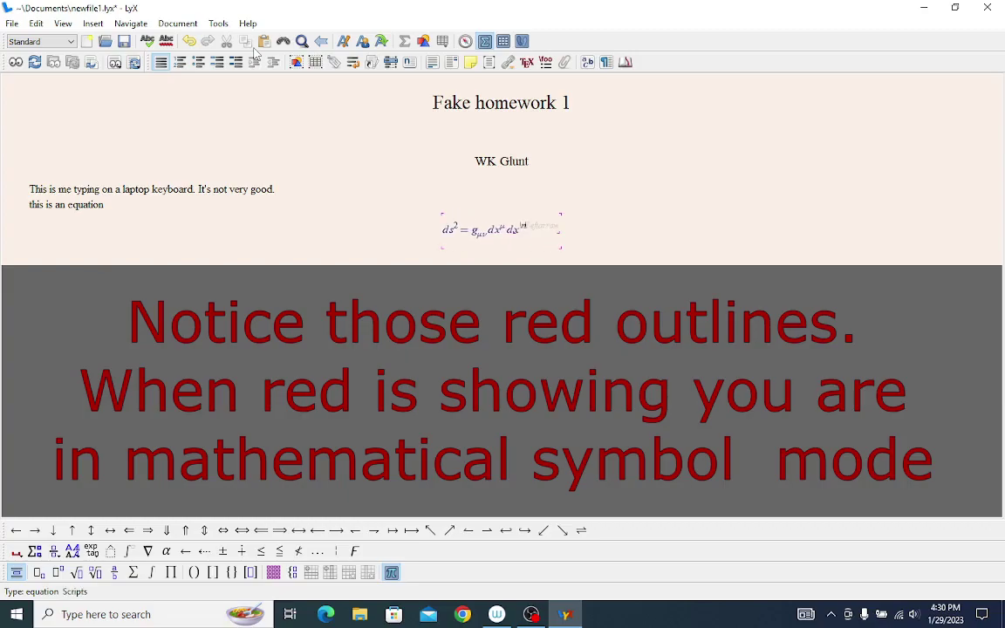
{"action": "key", "text": "Right"}
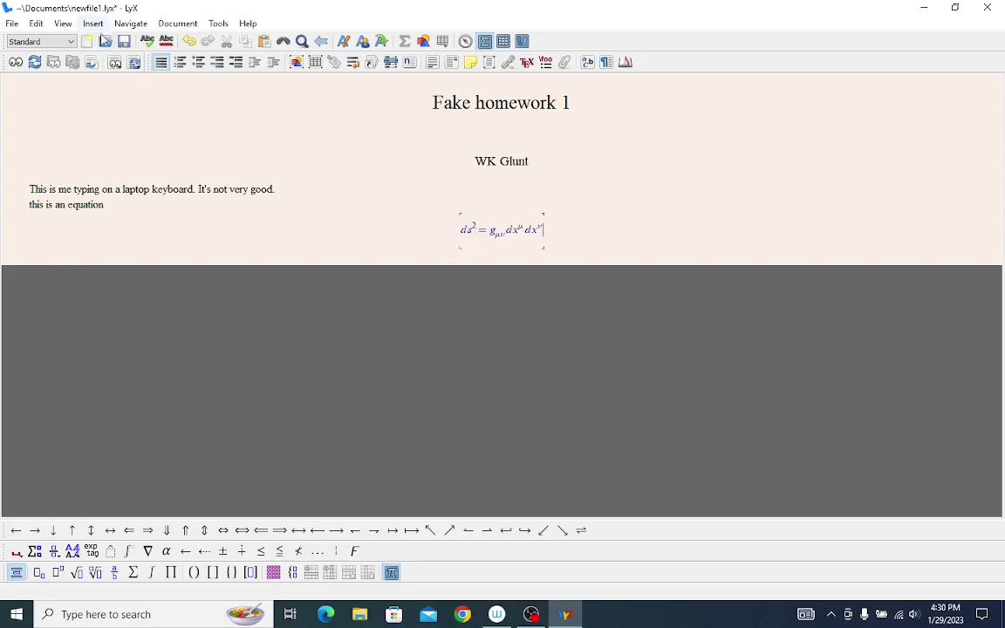
View the updated document as PDF (pdflatex), examine the typeset equation enlarged and close the preview.
{"action": "left_click", "coordinate": [193, 26]}
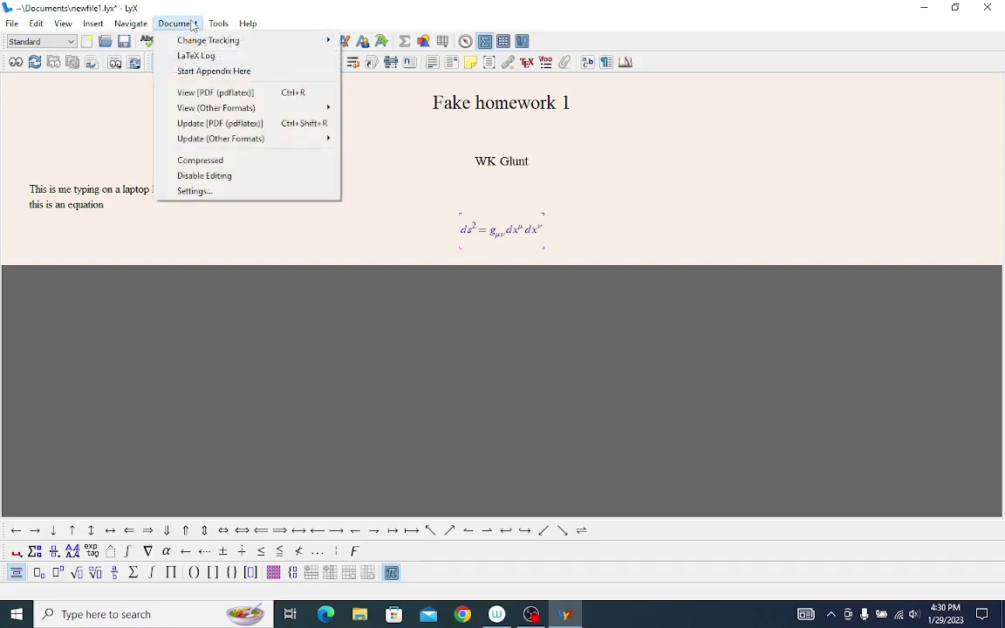
{"action": "left_click", "coordinate": [219, 92]}
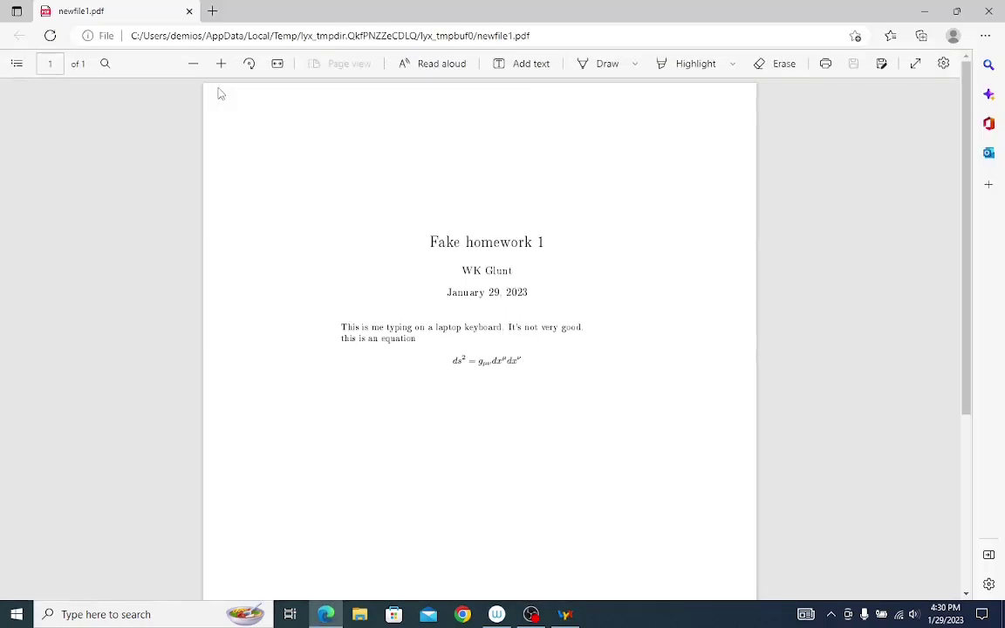
{"action": "key", "text": "ctrl+plus"}
{"action": "key", "text": "ctrl+plus"}
{"action": "key", "text": "ctrl+plus"}
{"action": "key", "text": "ctrl+plus"}
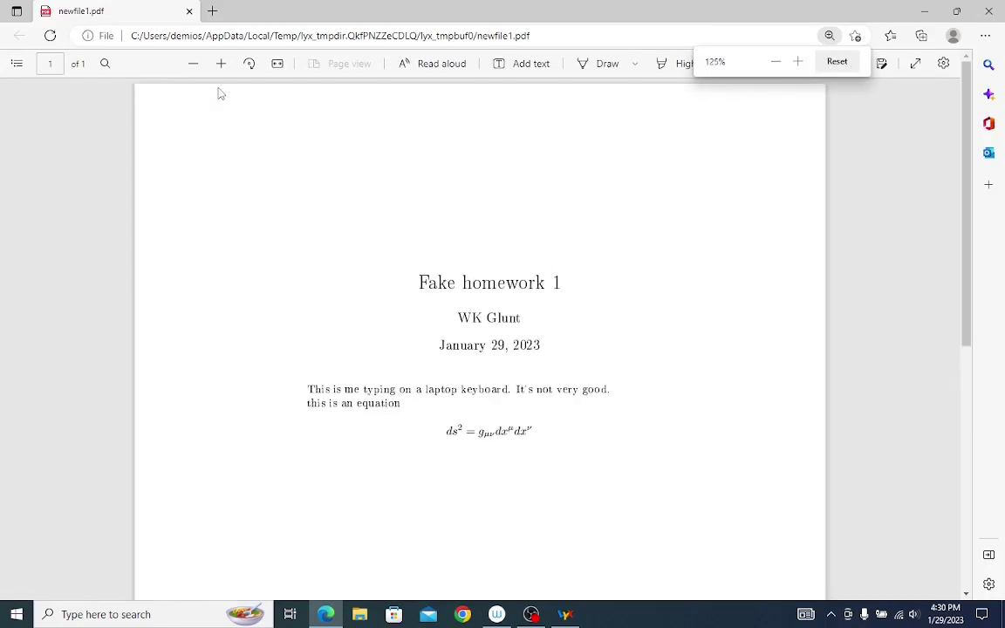
{"action": "scroll", "coordinate": [220, 94], "scroll_direction": "down", "scroll_amount": 3}
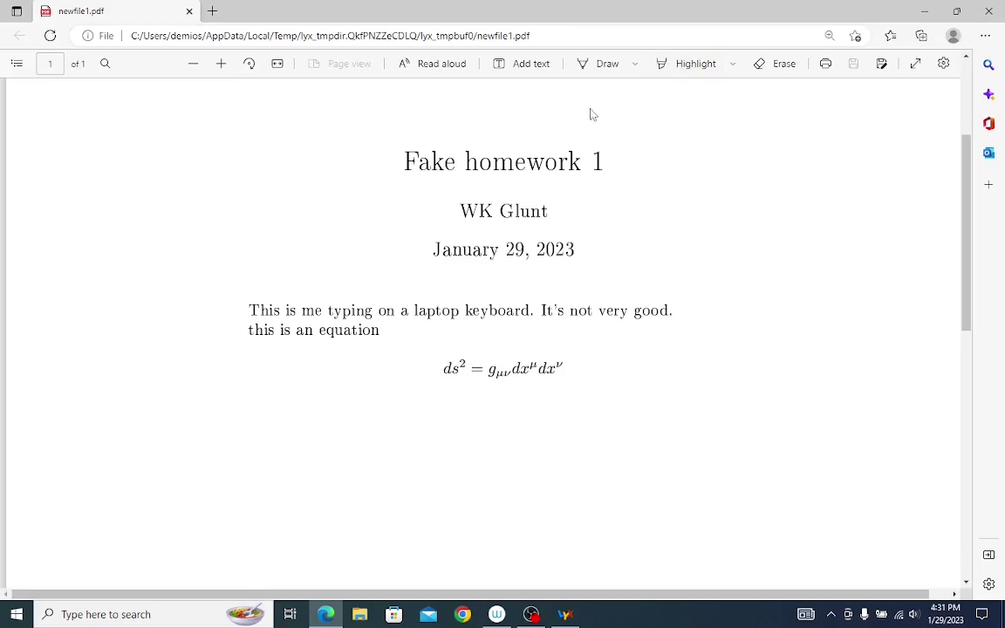
{"action": "left_click", "coordinate": [989, 11]}
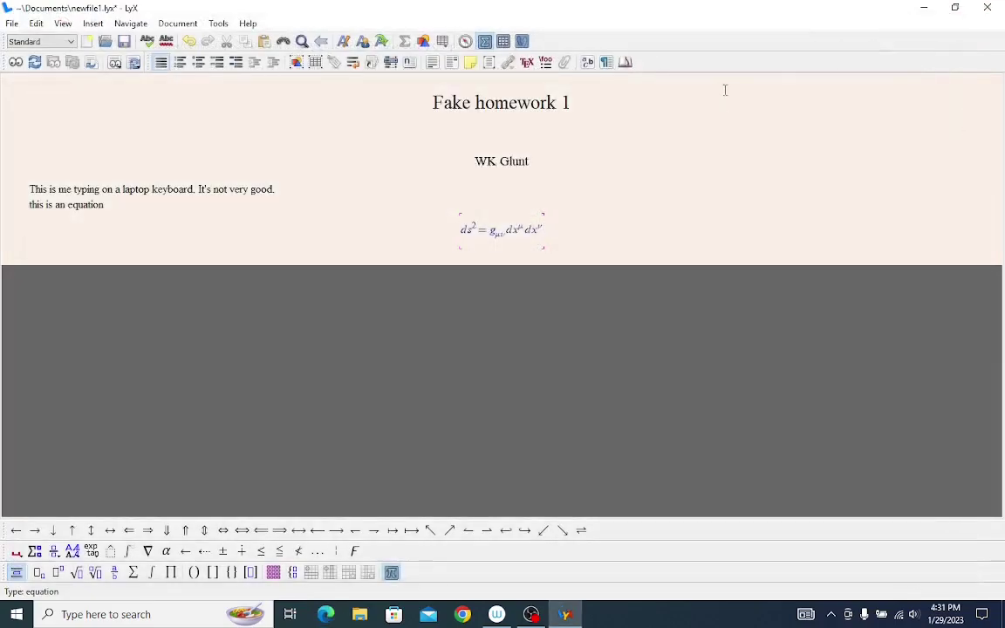
Below the equation, write "In calculus one the natural log is defined to be" and start a new paragraph.
{"action": "left_click", "coordinate": [675, 218]}
{"action": "key", "text": "Return"}
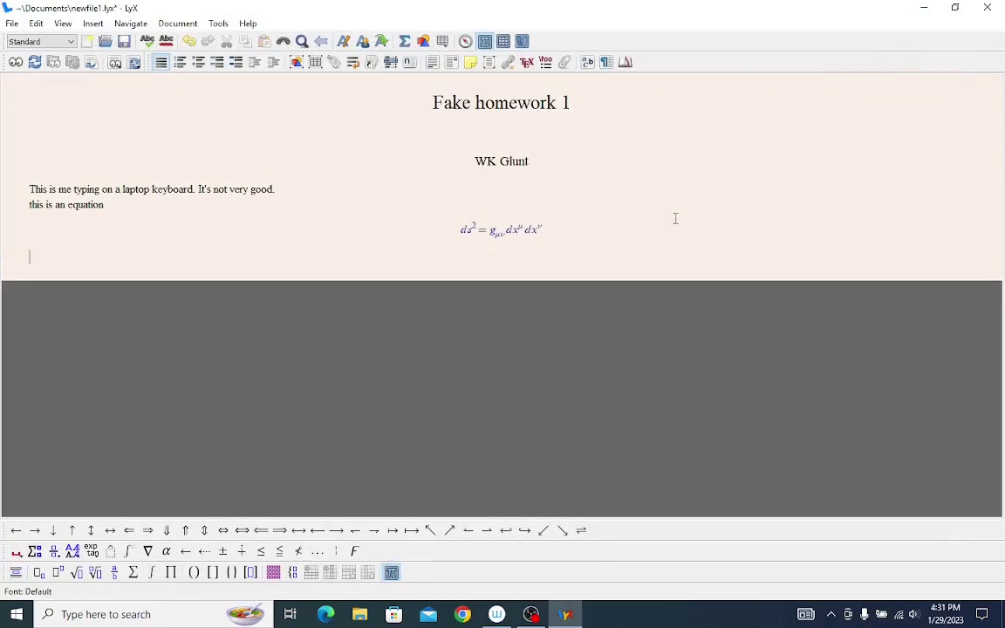
{"action": "type", "text": "In calc"}
{"action": "type", "text": "uku"}
{"action": "key", "text": "BackSpace"}
{"action": "key", "text": "BackSpace"}
{"action": "type", "text": "us"}
{"action": "key", "text": "BackSpace"}
{"action": "key", "text": "BackSpace"}
{"action": "key", "text": "BackSpace"}
{"action": "key", "text": "BackSpace"}
{"action": "key", "text": "BackSpace"}
{"action": "key", "text": "BackSpace"}
{"action": "key", "text": "BackSpace"}
{"action": "key", "text": "BackSpace"}
{"action": "type", "text": "calculus one the natural "}
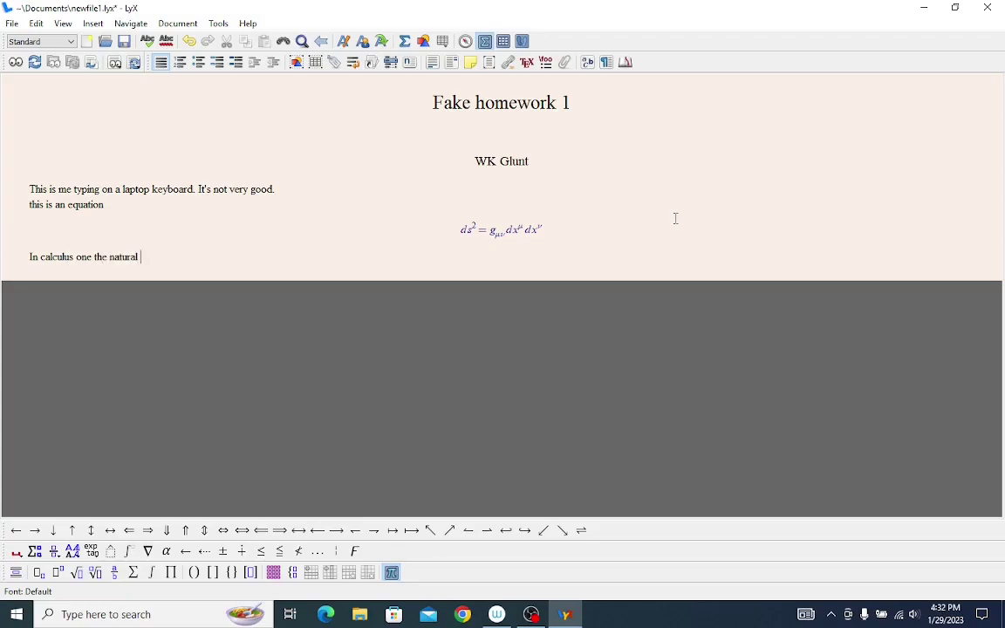
{"action": "type", "text": "log is defined to be"}
{"action": "key", "text": "Return"}
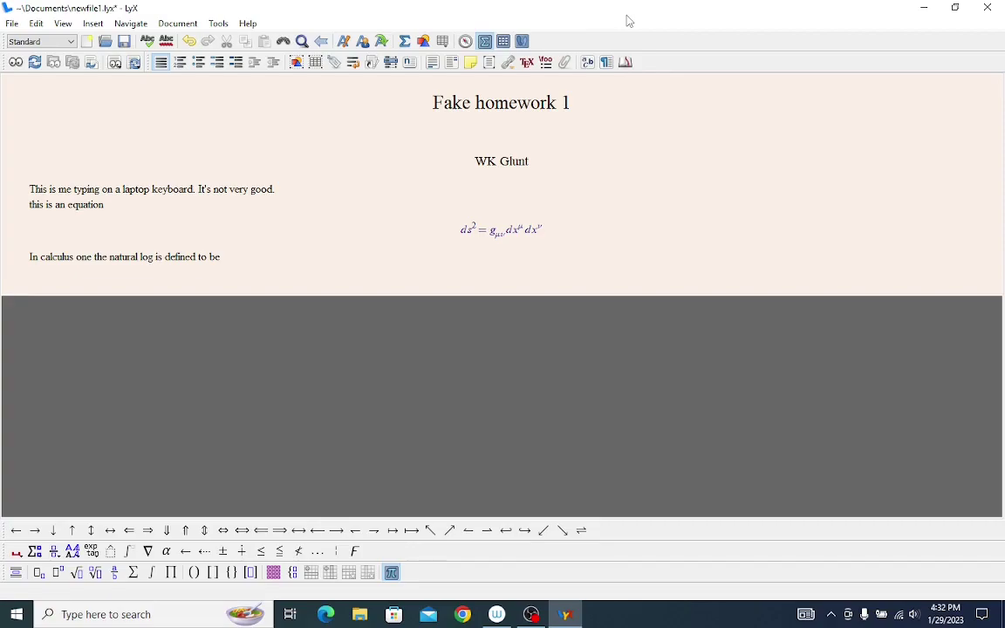
Insert an empty display formula below the natural log sentence.
{"action": "key", "text": "alt"}
{"action": "key", "text": "i"}
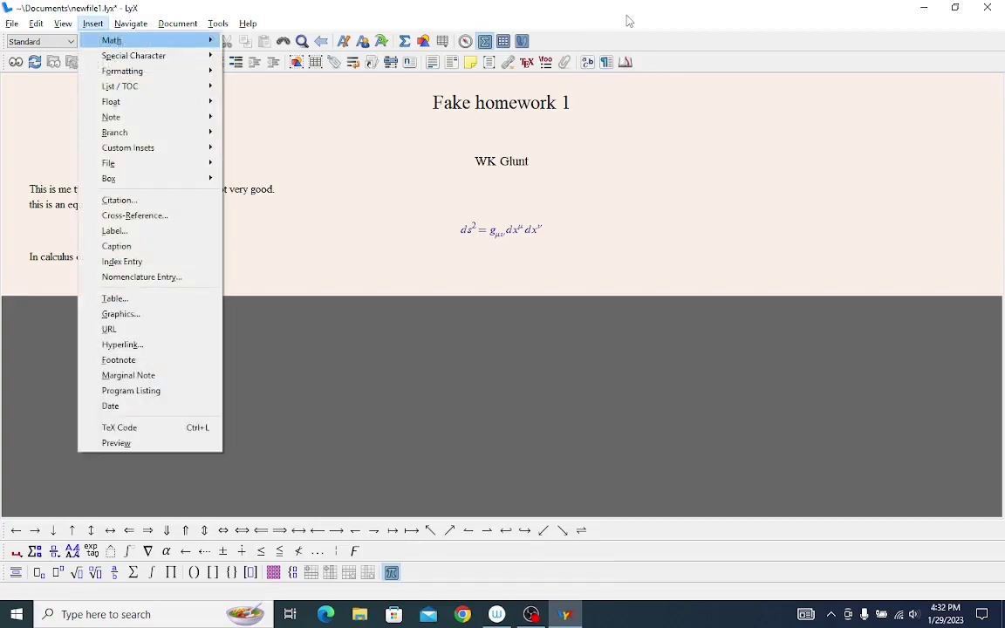
{"action": "key", "text": "m"}
{"action": "key", "text": "Down"}
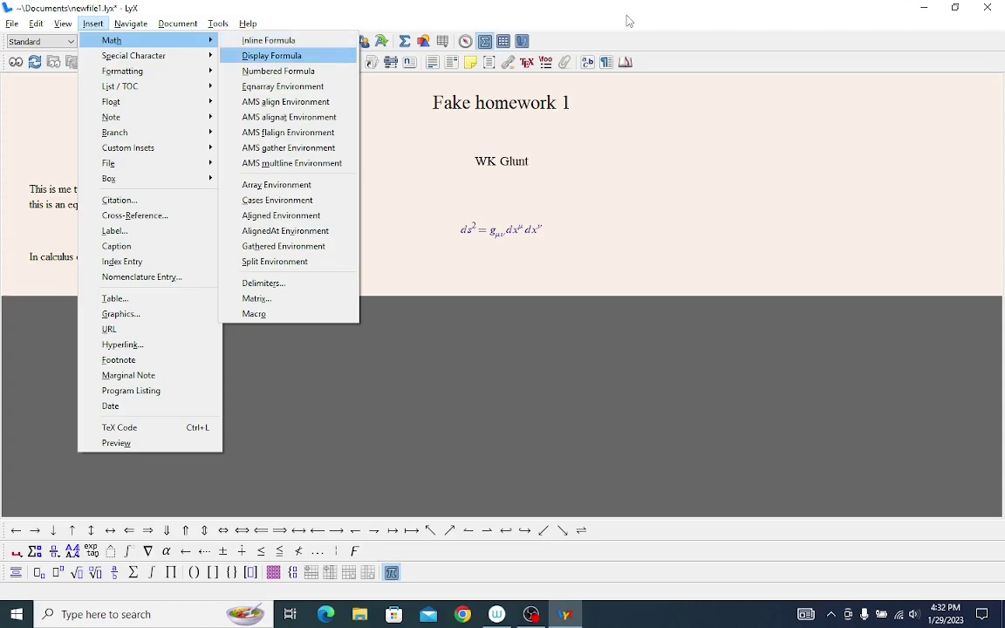
{"action": "key", "text": "Return"}
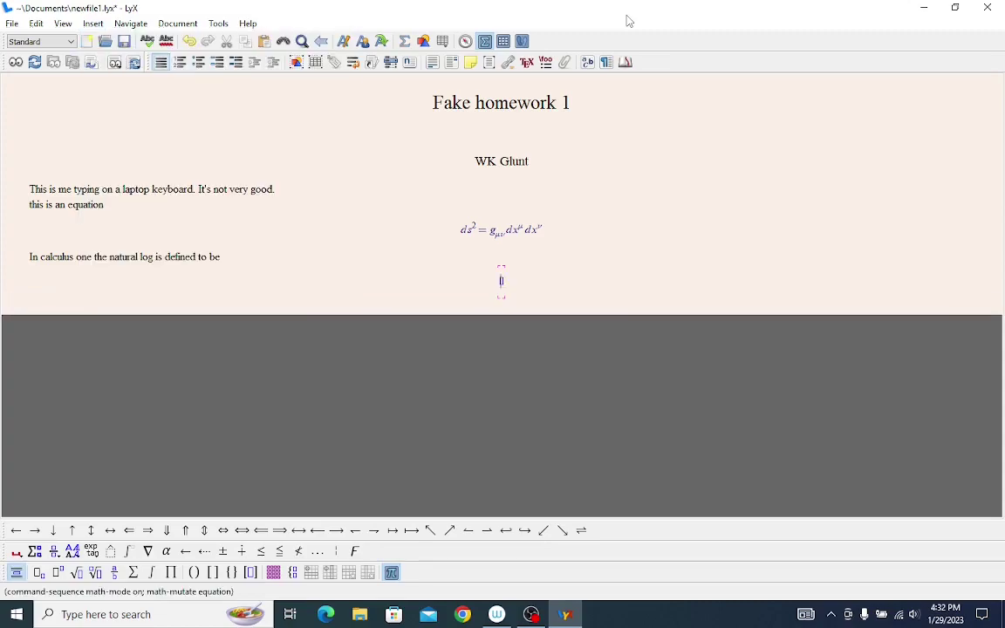
Enter \ln x in the empty display formula below the natural log sentence and leave the formula.
{"action": "type", "text": "\\ln "}
{"action": "type", "text": "x"}
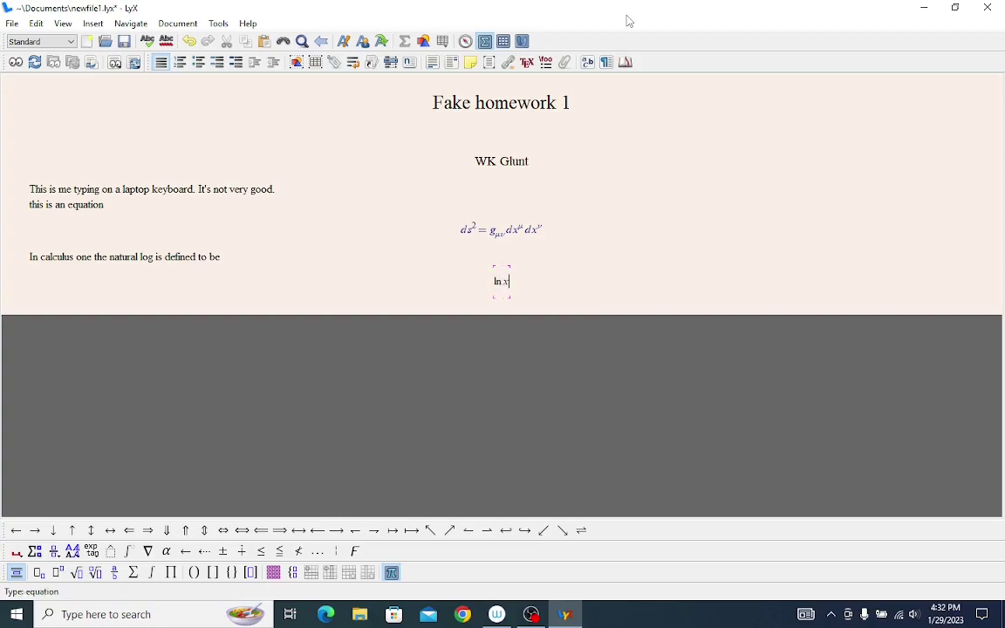
{"action": "key", "text": "Right"}
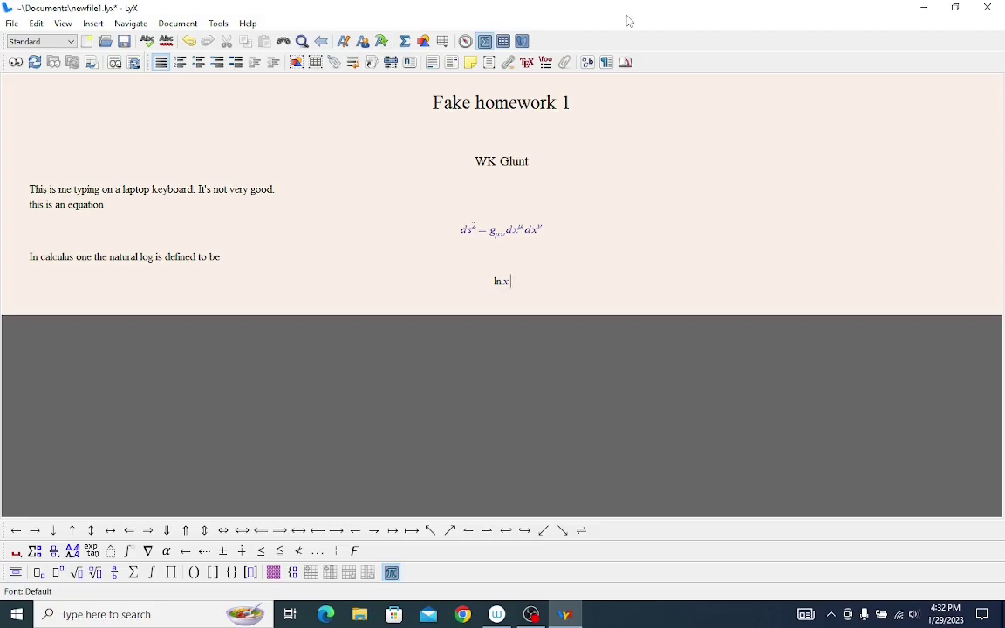
{"action": "key", "text": "Return"}
{"action": "type", "text": "wefwefwef"}
{"action": "key", "text": "BackSpace"}
{"action": "key", "text": "BackSpace"}
{"action": "key", "text": "BackSpace"}
{"action": "key", "text": "BackSpace"}
{"action": "key", "text": "BackSpace"}
{"action": "key", "text": "BackSpace"}
{"action": "key", "text": "BackSpace"}
{"action": "key", "text": "BackSpace"}
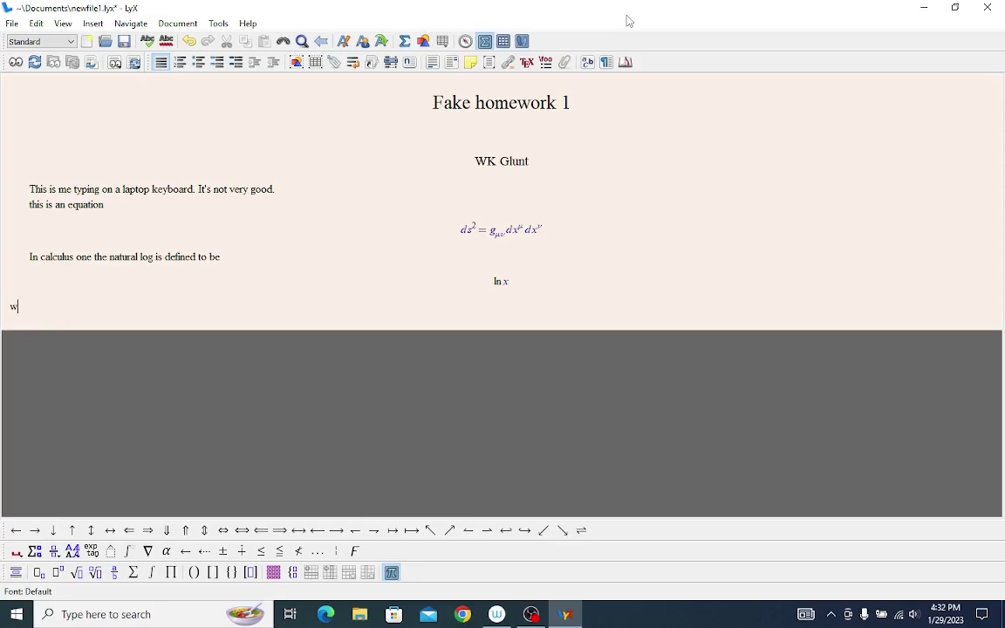
{"action": "key", "text": "BackSpace"}
{"action": "key", "text": "BackSpace"}
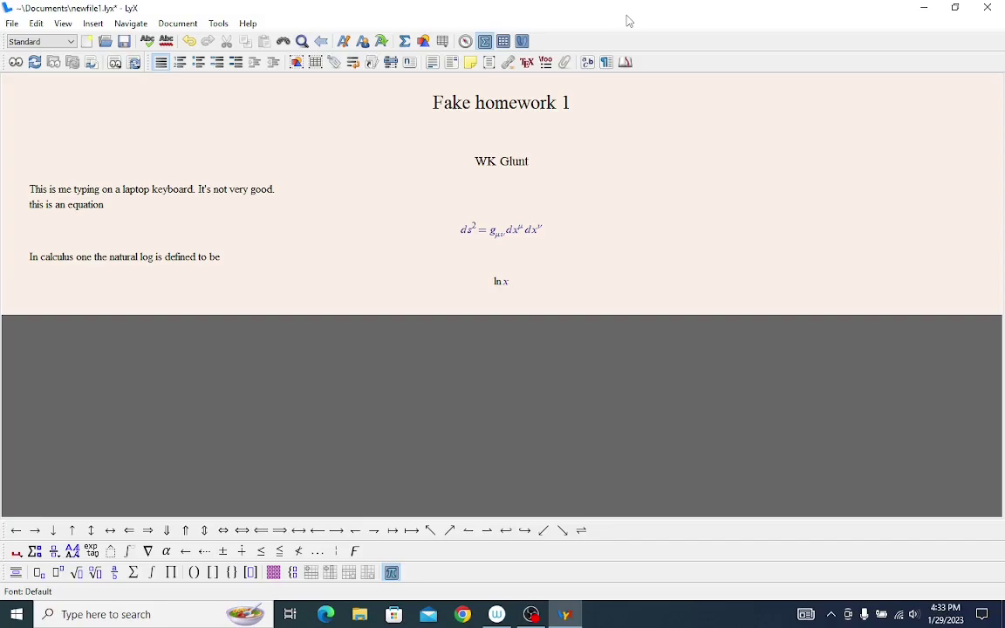
Return inside the ln x formula and append an equals sign and an integral with lower limit 1 and upper limit x.
{"action": "key", "text": "Left"}
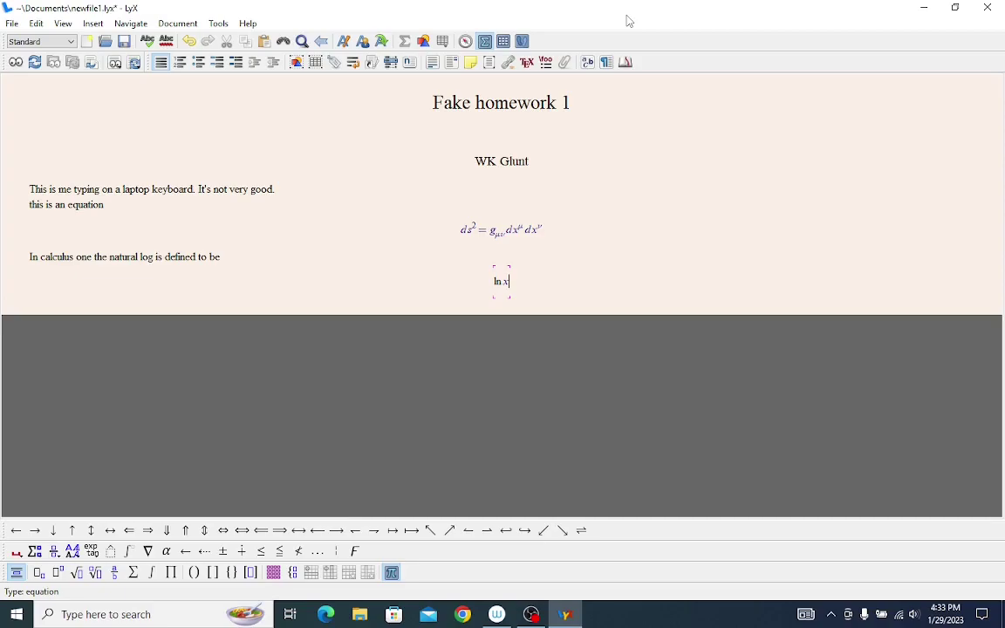
{"action": "type", "text": "="}
{"action": "left_click", "coordinate": [153, 575]}
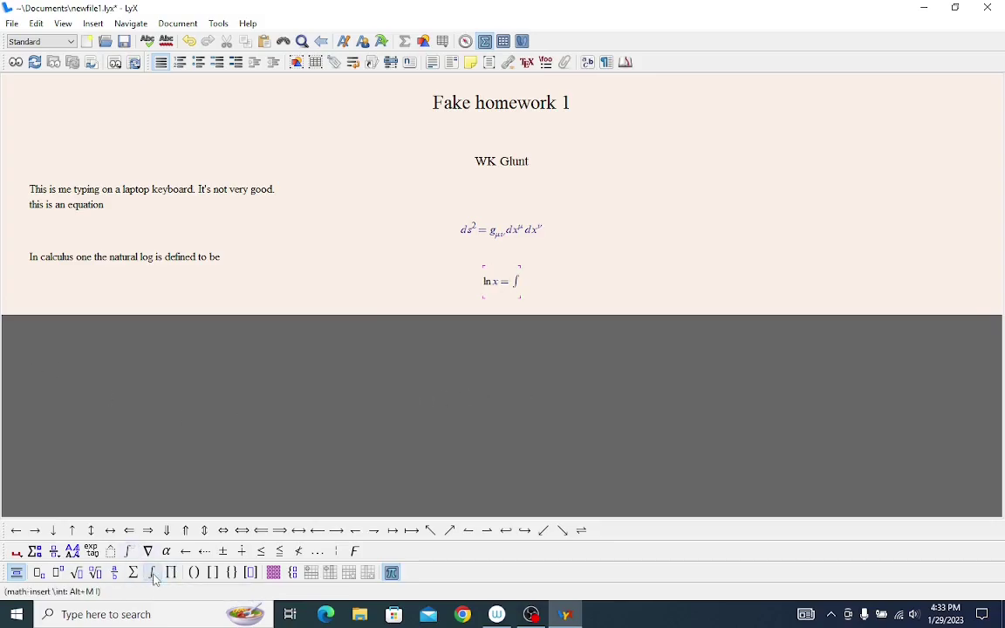
{"action": "type", "text": "+1"}
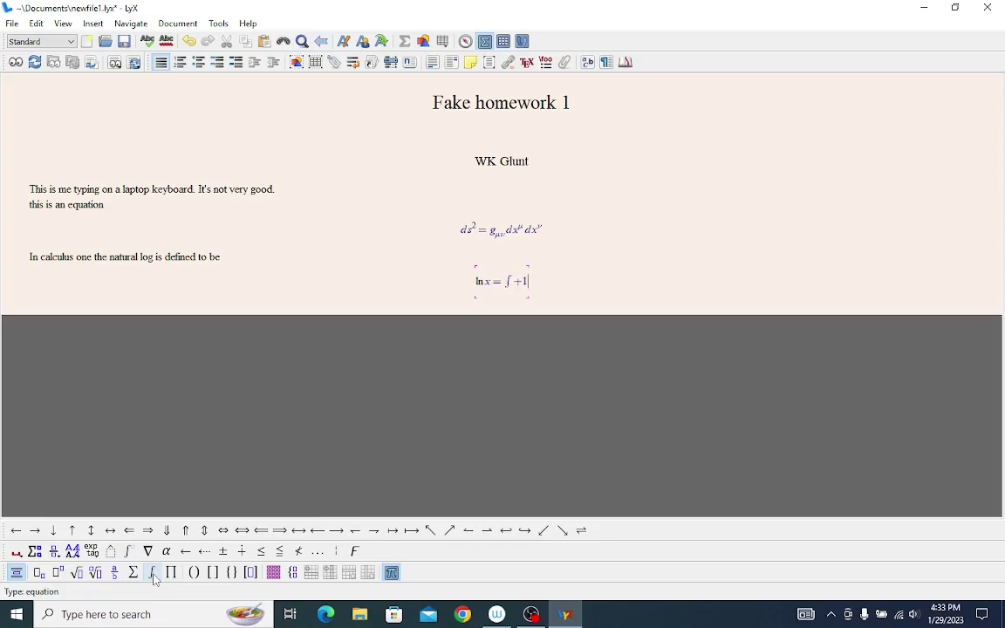
{"action": "key", "text": "BackSpace"}
{"action": "key", "text": "BackSpace"}
{"action": "type", "text": "_1"}
{"action": "key", "text": "Right"}
{"action": "type", "text": "^"}
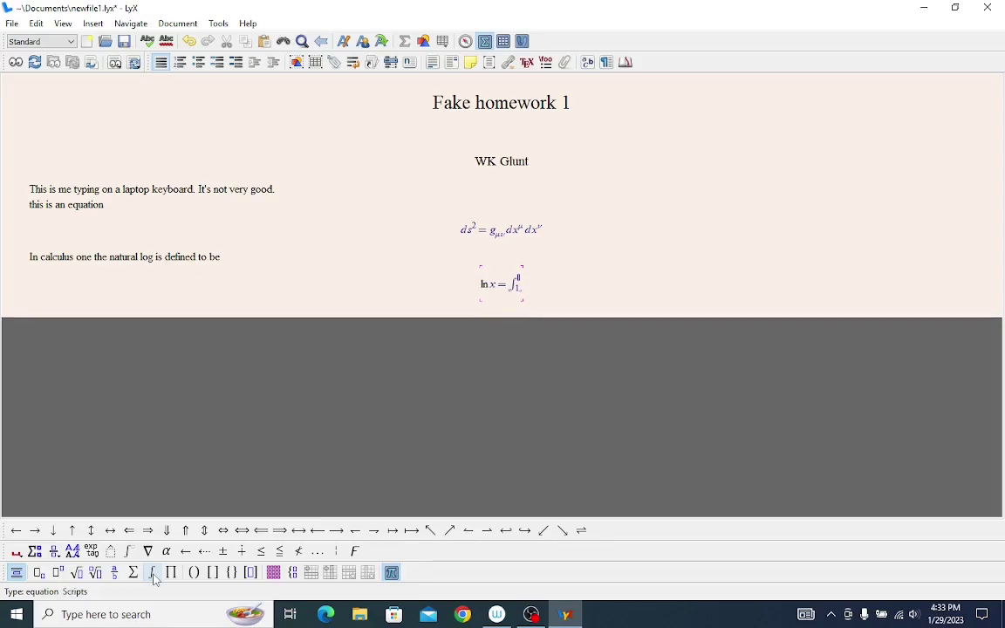
{"action": "type", "text": "x"}
{"action": "key", "text": "Right"}
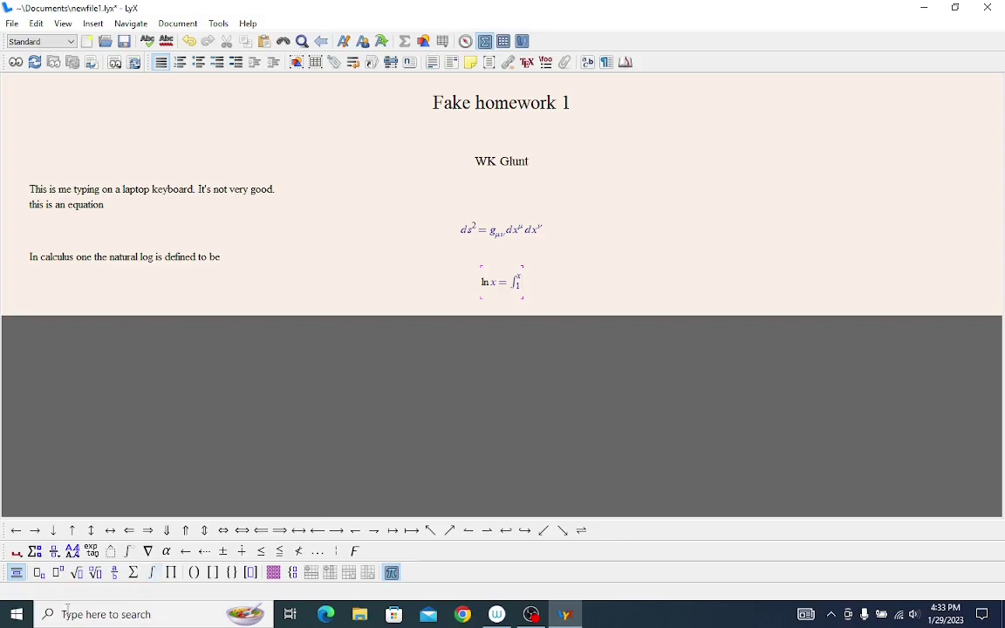
After the integral sign, insert the fraction 1 over u and complete the integrand with du.
{"action": "left_click", "coordinate": [114, 574]}
{"action": "type", "text": "1/□"}
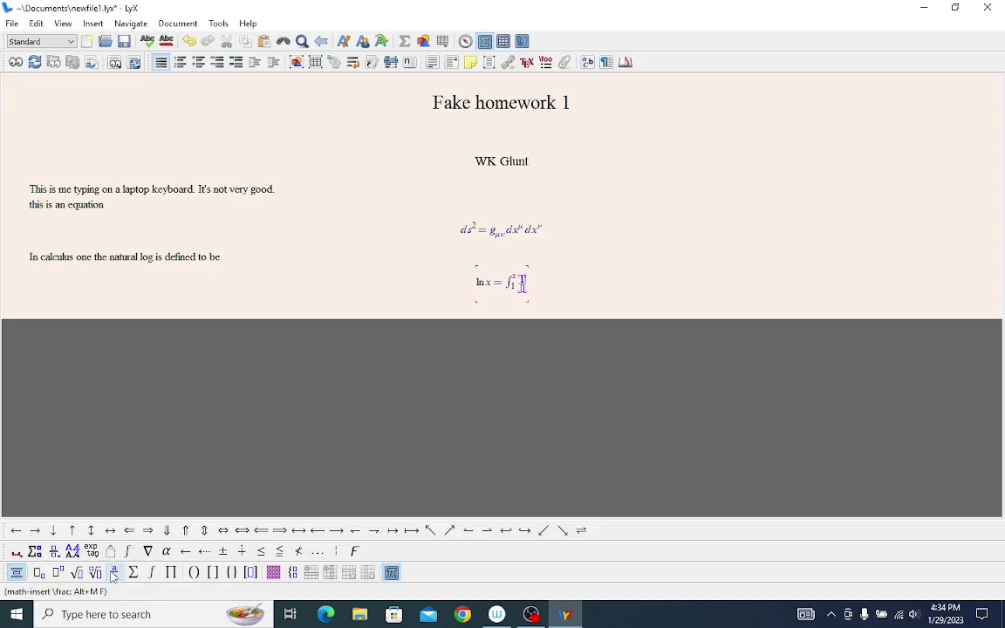
{"action": "key", "text": "Down"}
{"action": "type", "text": "t"}
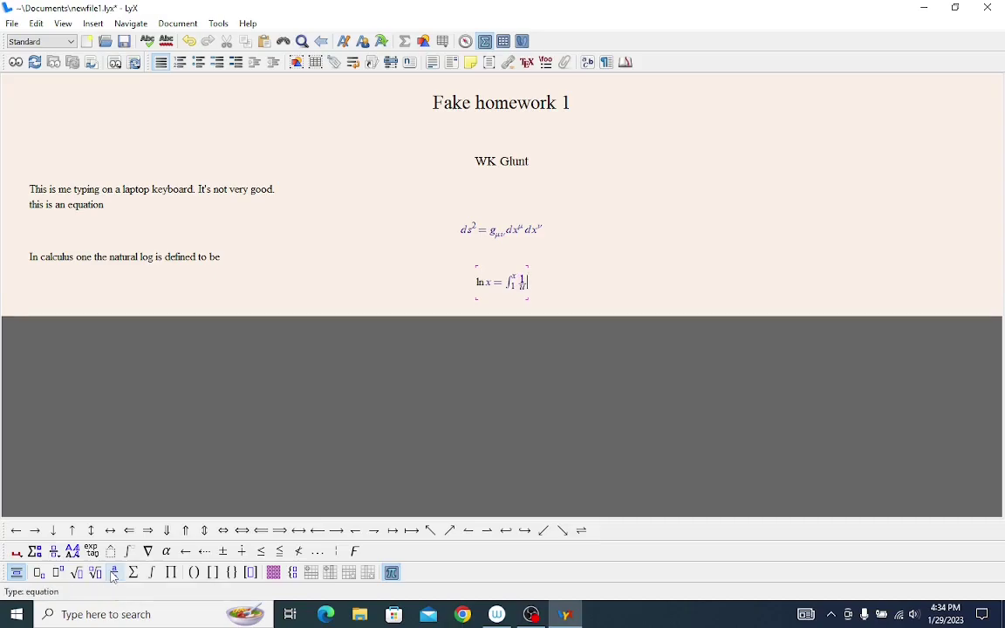
{"action": "key", "text": "Right"}
{"action": "type", "text": "dt"}
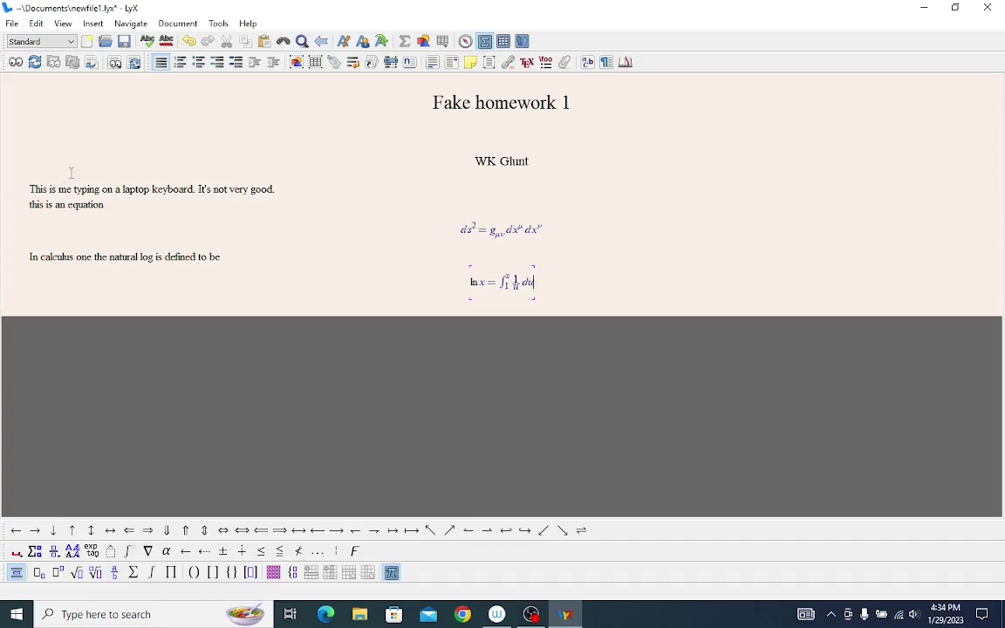
View the document with the natural log integral as PDF (pdflatex).
{"action": "left_click", "coordinate": [182, 25]}
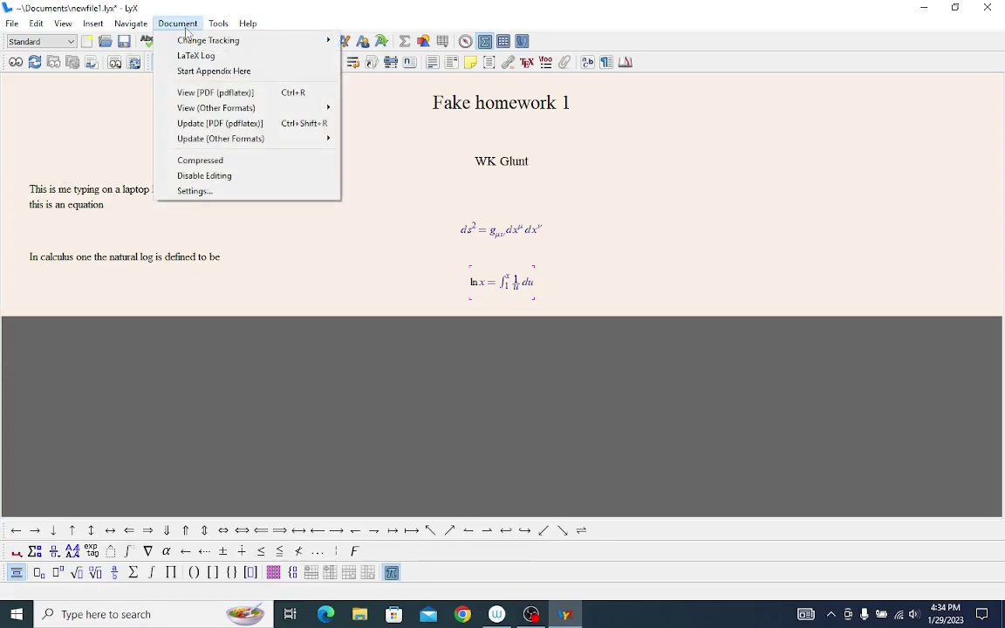
{"action": "left_click", "coordinate": [216, 93]}
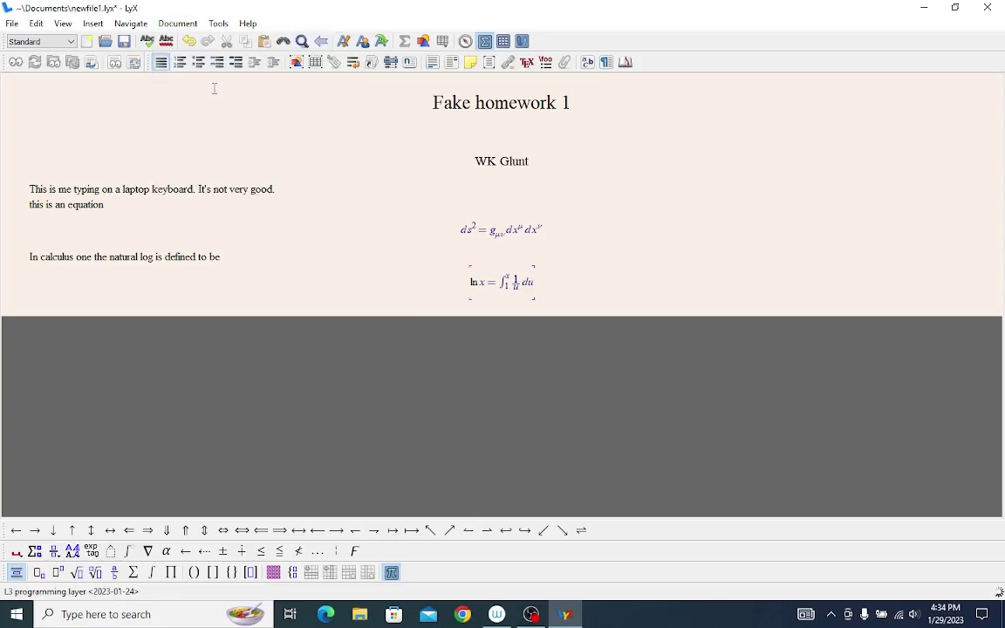